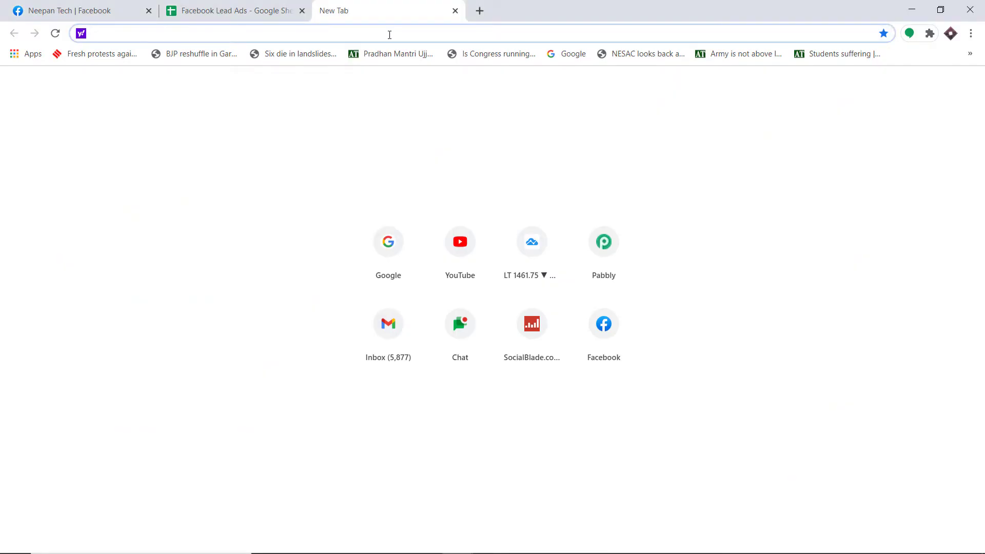
# - Go to pabbly.com and open the Pabbly Connect product page from the Products menu
pyautogui.write('p')
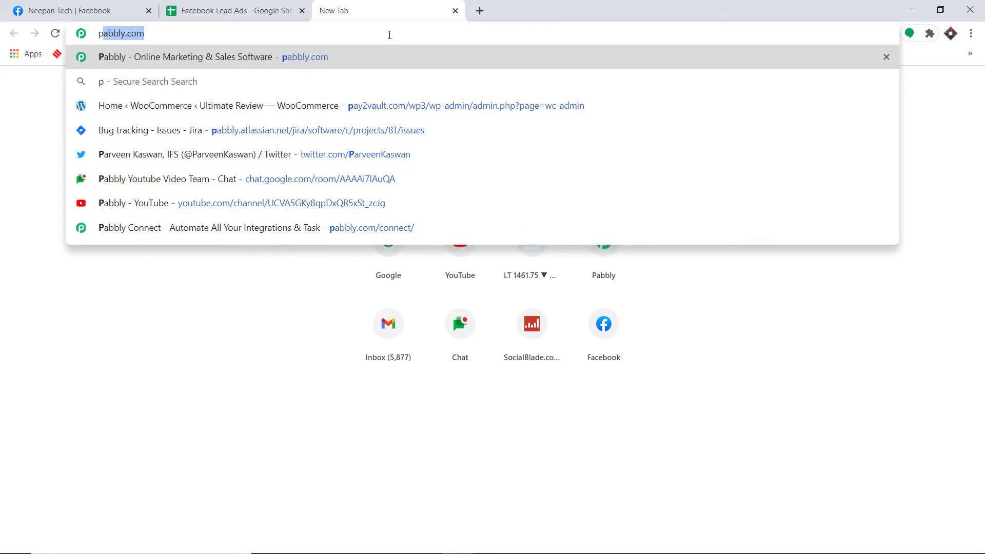
pyautogui.press('Return')
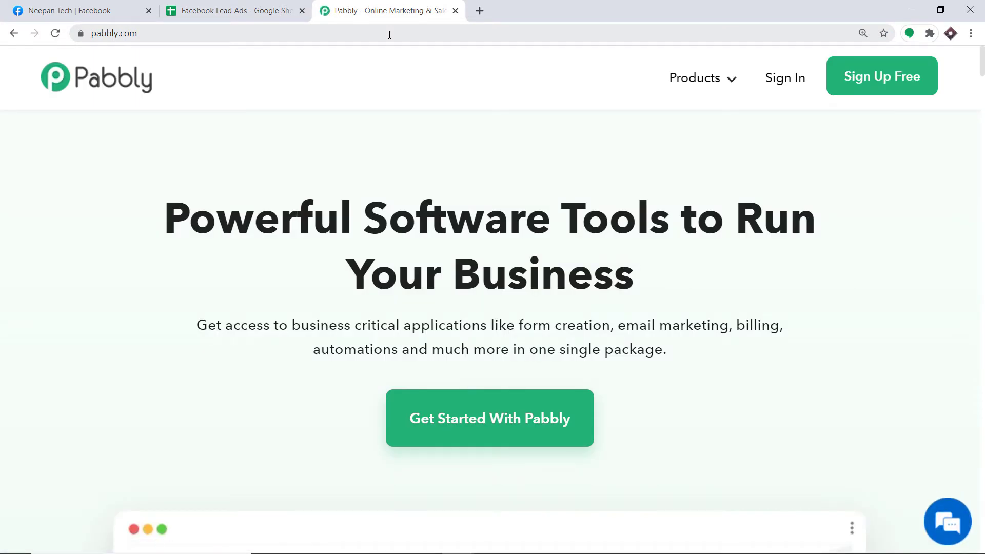
pyautogui.moveTo(695, 82)
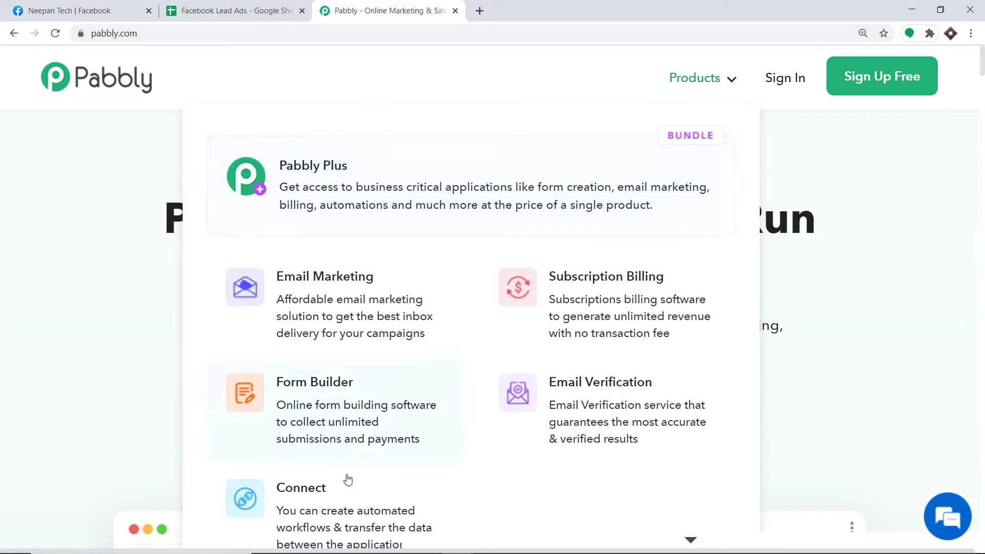
pyautogui.click(343, 513)
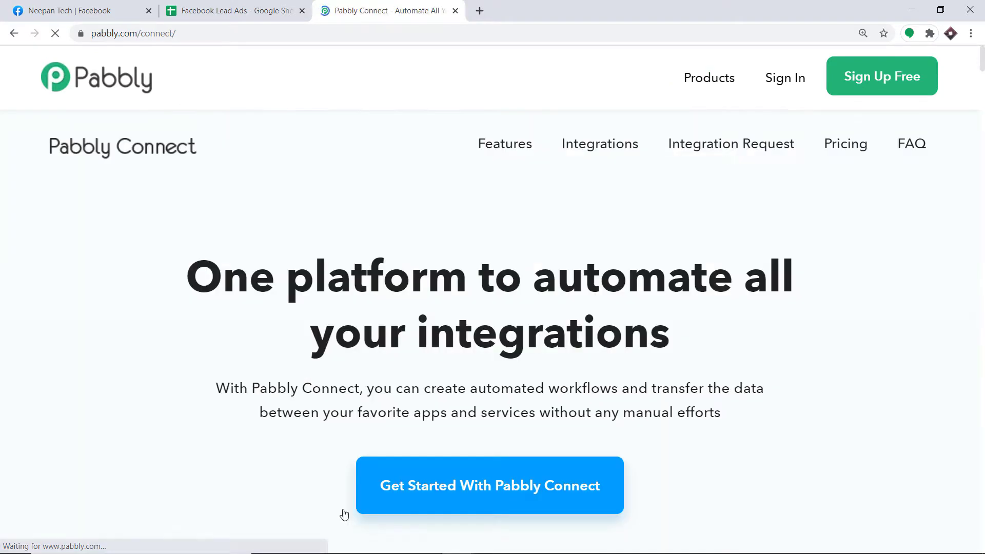
# - Sign in to Pabbly and open Connect from the All Apps account page
pyautogui.click(774, 79)
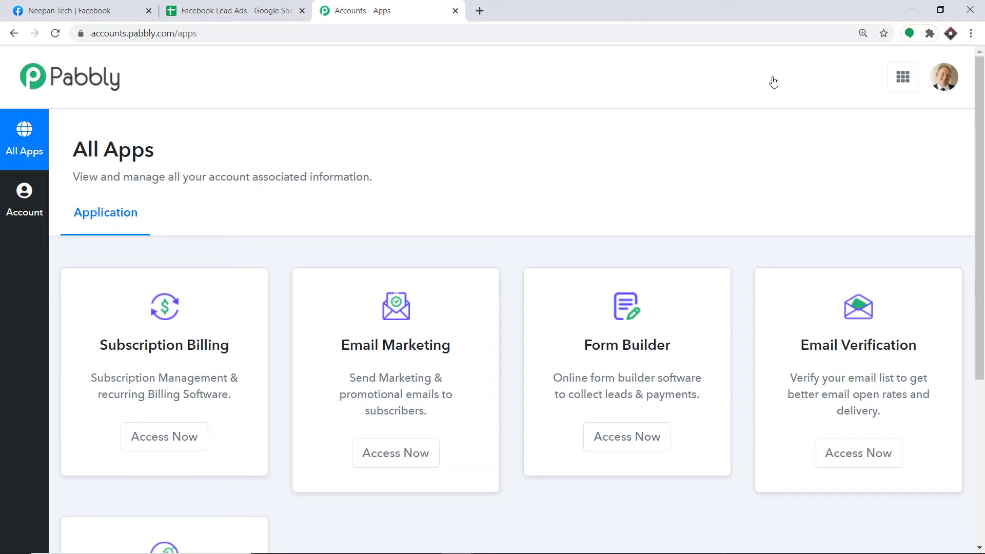
pyautogui.scroll(-5, 776, 124)
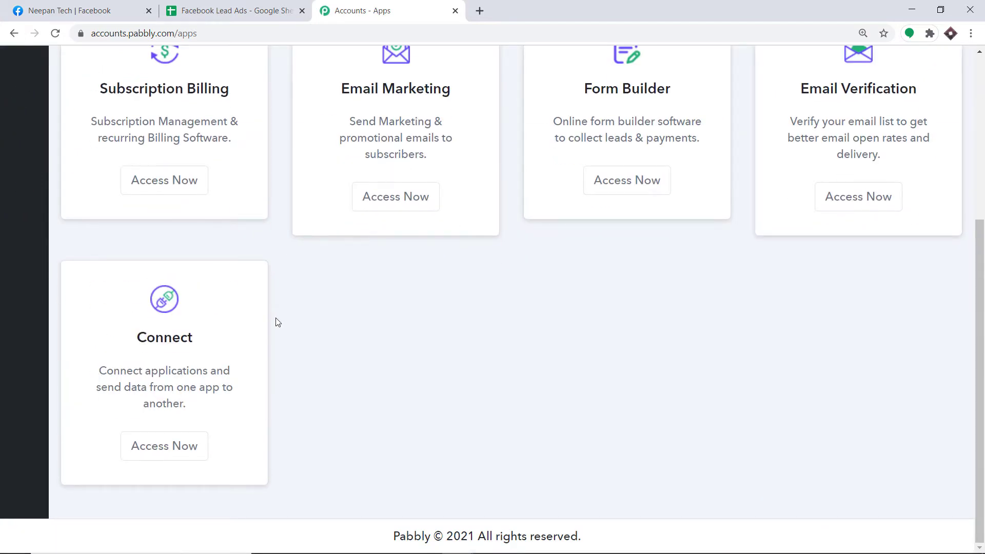
pyautogui.click(164, 446)
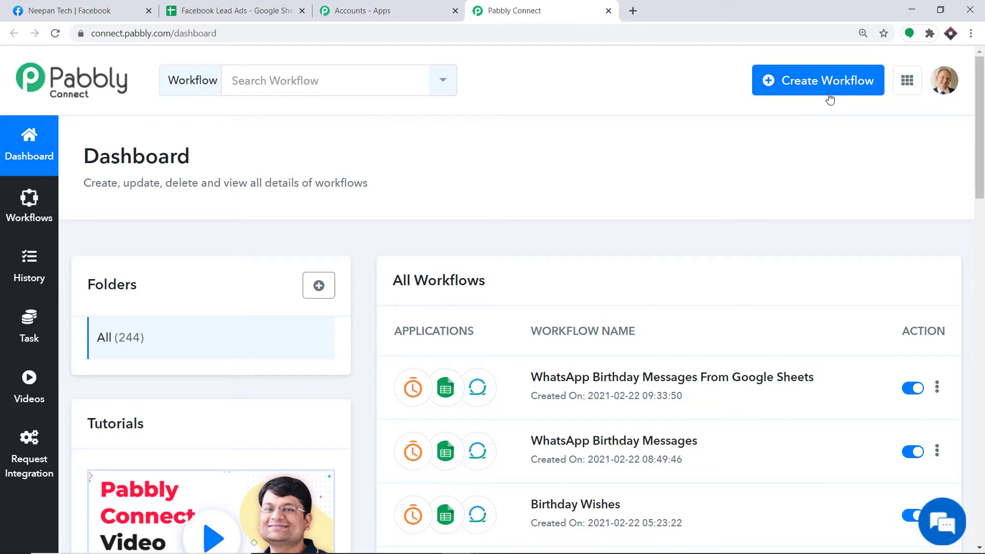
# - Create a new workflow named 'Facebook to Google Sheets'
pyautogui.click(830, 98)
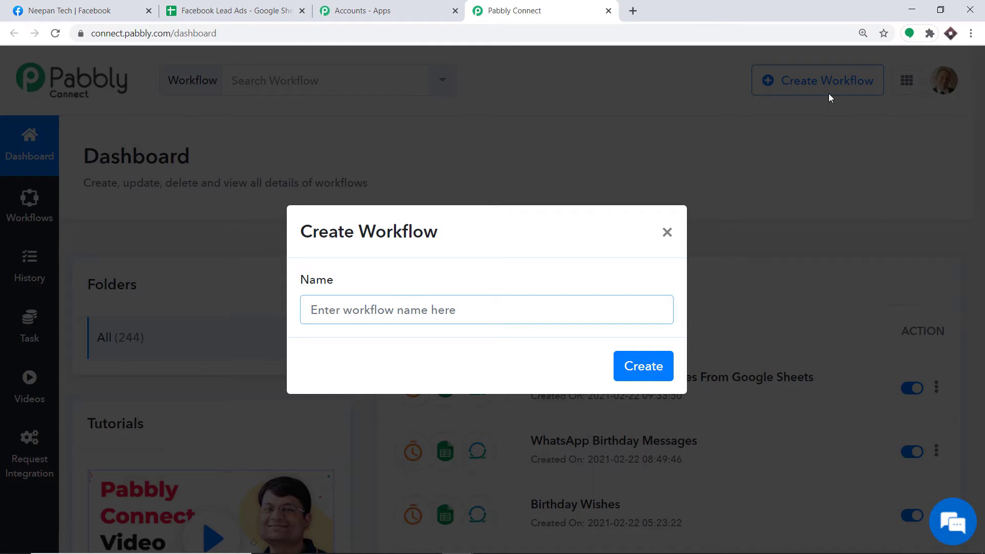
pyautogui.write('Facebook to Google Sheets')
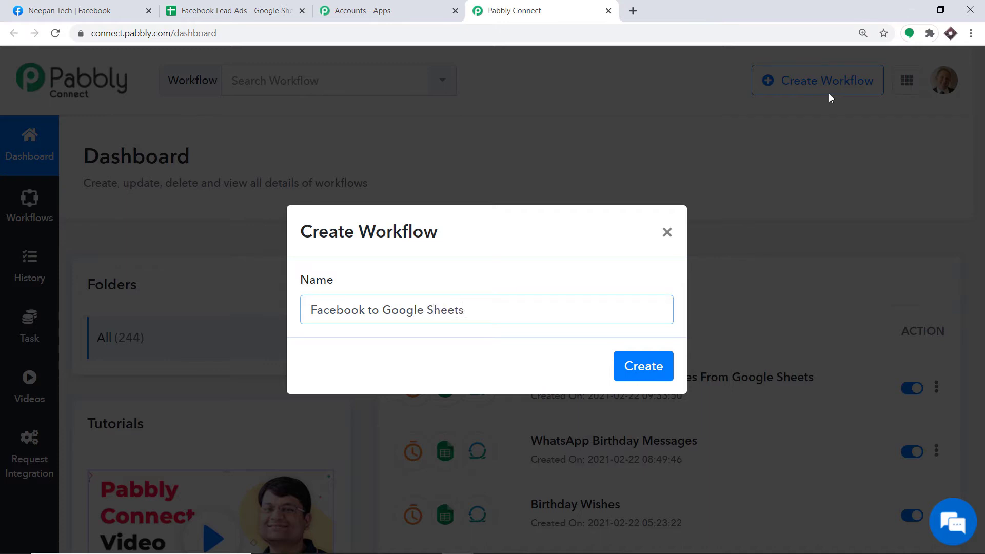
pyautogui.click(631, 359)
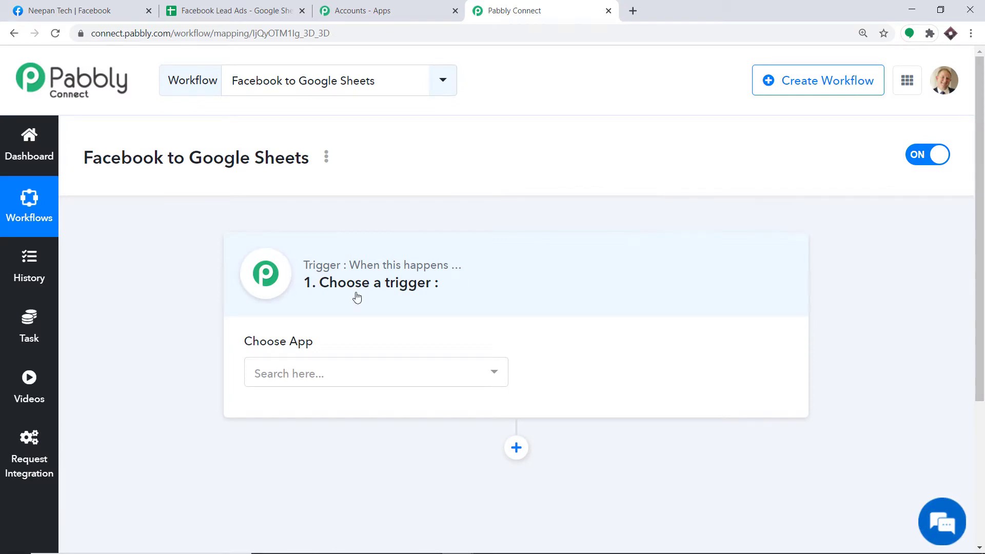
# - Search 'facebook' and pick Facebook Lead Ads as the trigger app
pyautogui.click(319, 373)
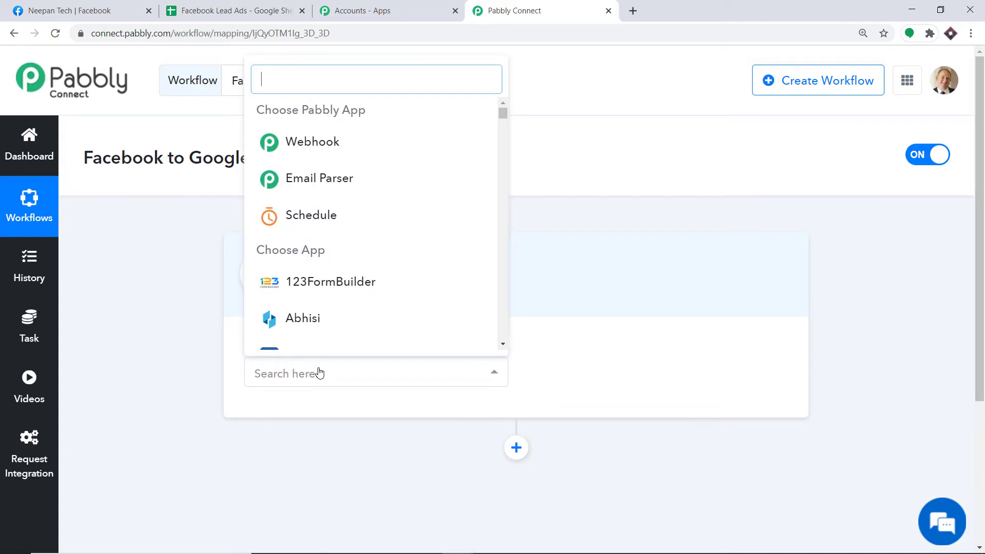
pyautogui.write('faceboo')
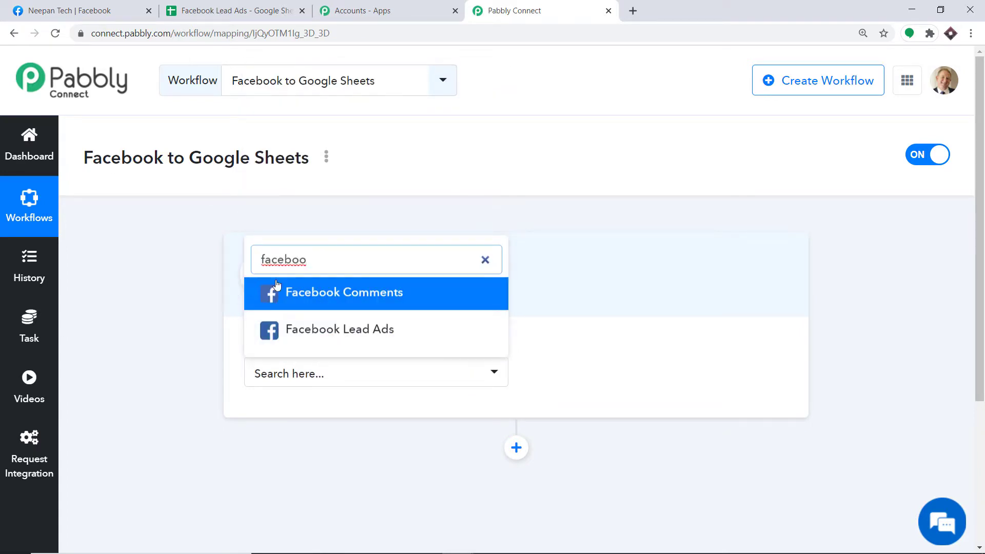
pyautogui.click(377, 334)
# - Set the trigger event to New Lead after comparing the other event options
pyautogui.click(620, 374)
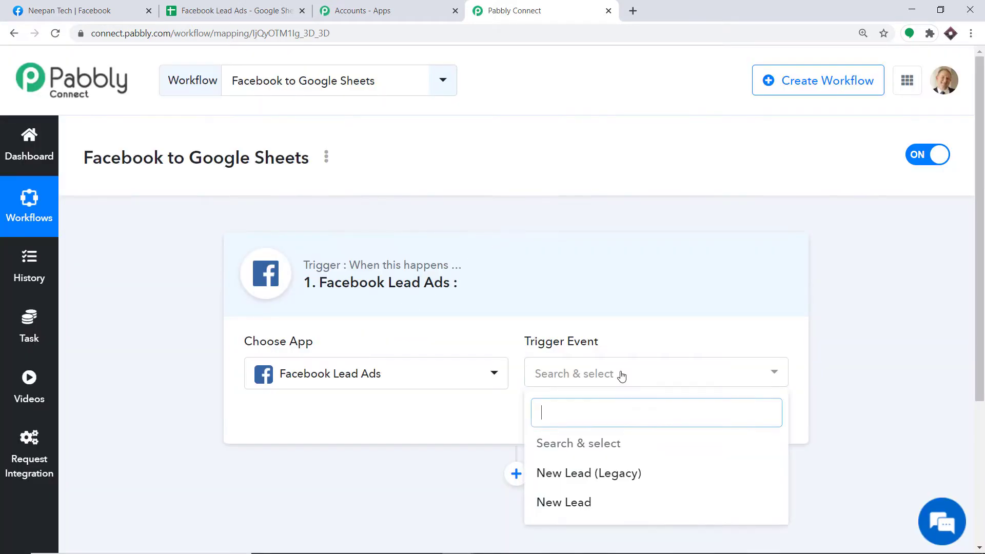
pyautogui.click(570, 503)
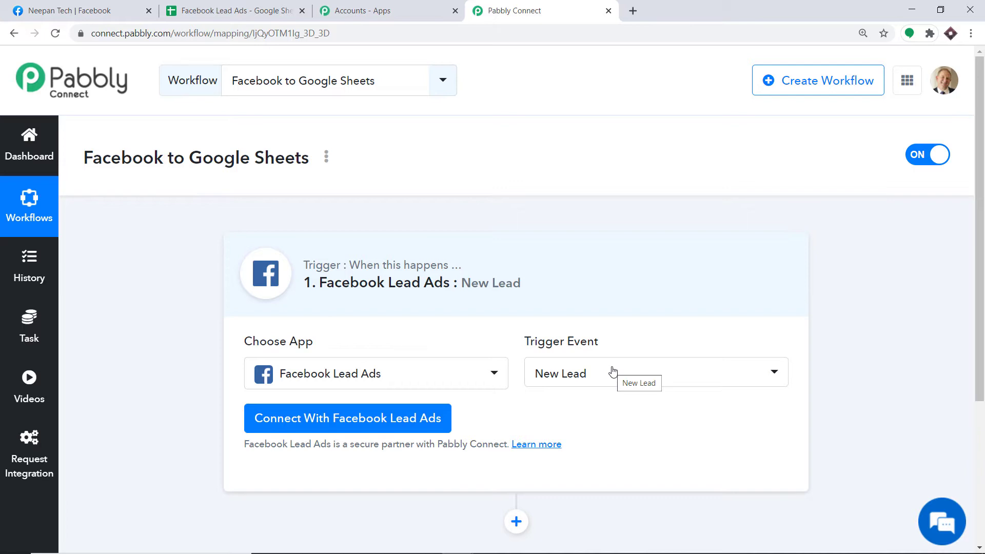
pyautogui.click(613, 371)
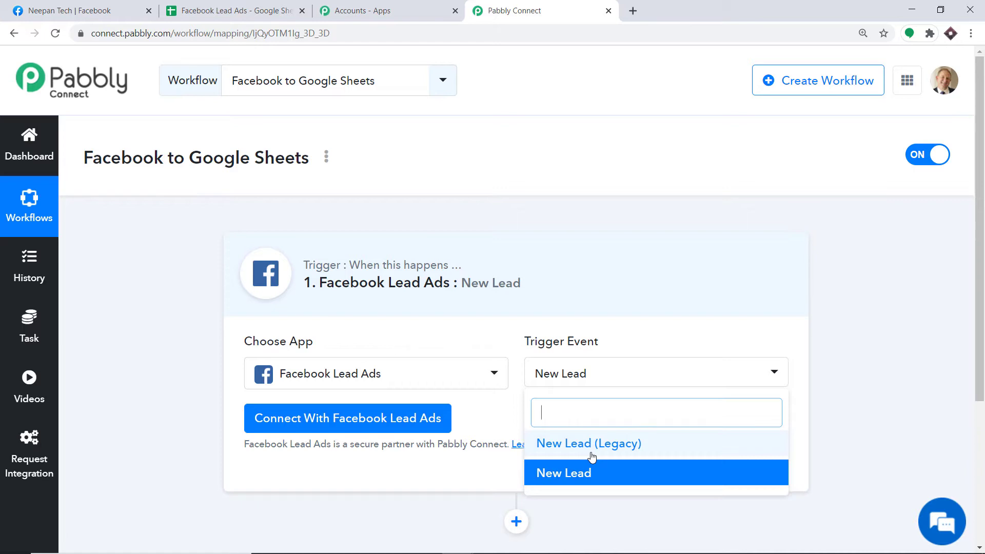
pyautogui.click(475, 429)
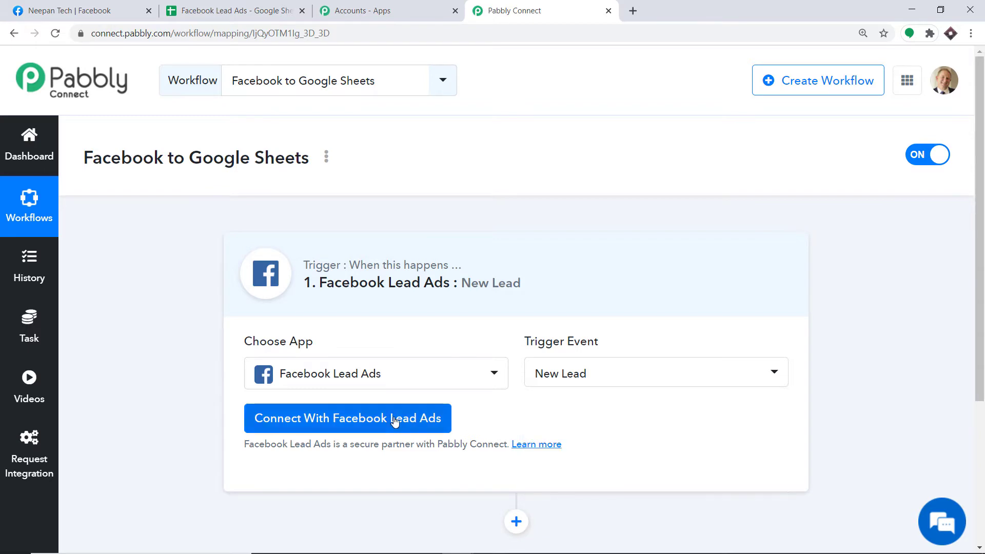
# - Connect and authorize the Facebook Lead Ads account for the trigger
pyautogui.click(398, 422)
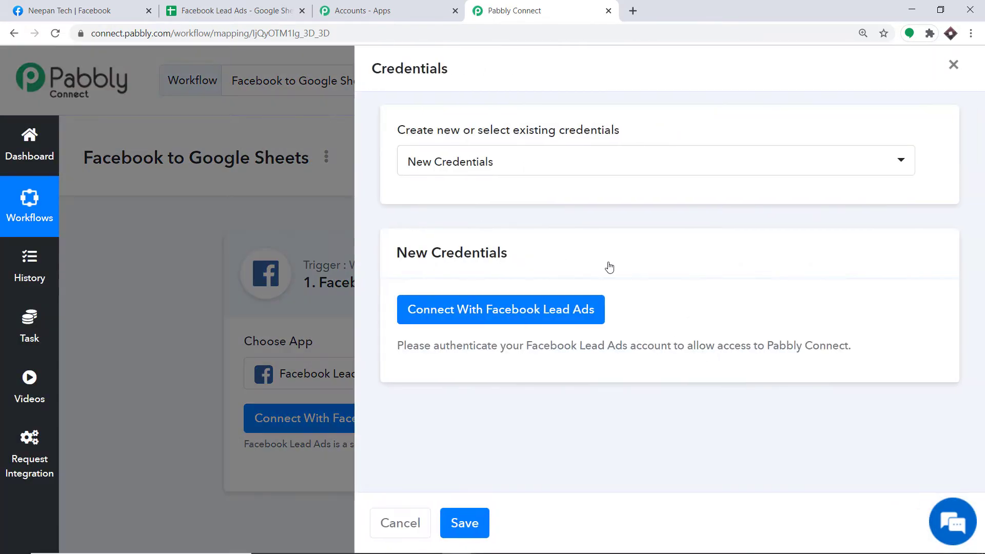
pyautogui.click(450, 316)
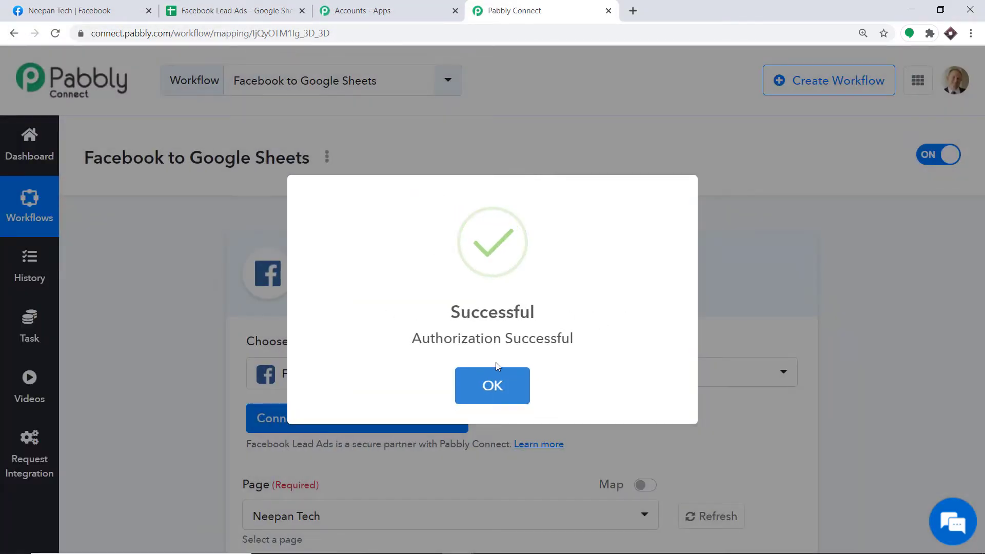
pyautogui.click(493, 385)
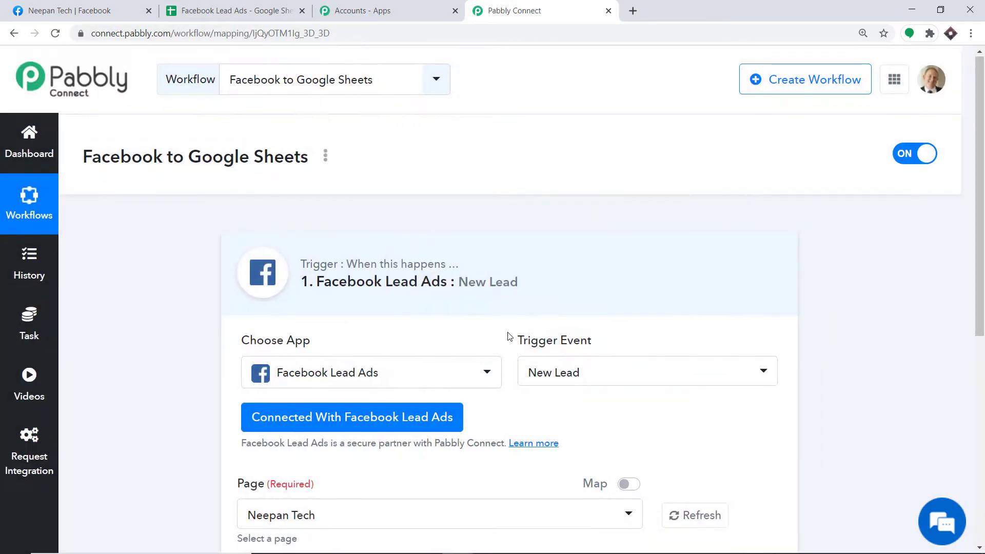
pyautogui.scroll(-4, 507, 336)
pyautogui.scroll(-1, 503, 291)
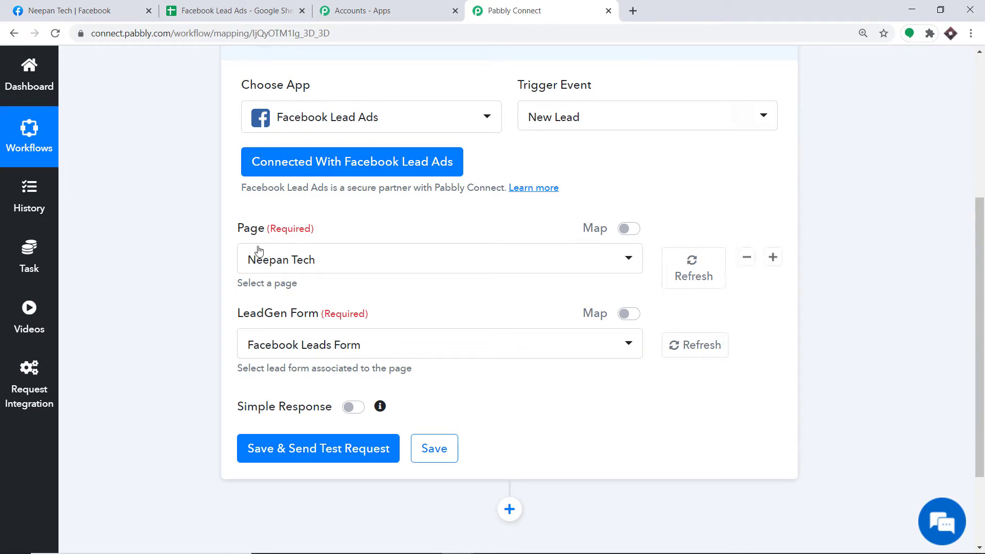
# - Browse the trigger's Page list, then go to the Facebook home feed
pyautogui.click(315, 259)
pyautogui.scroll(-5, 303, 380)
pyautogui.scroll(-3, 307, 390)
pyautogui.scroll(12, 307, 388)
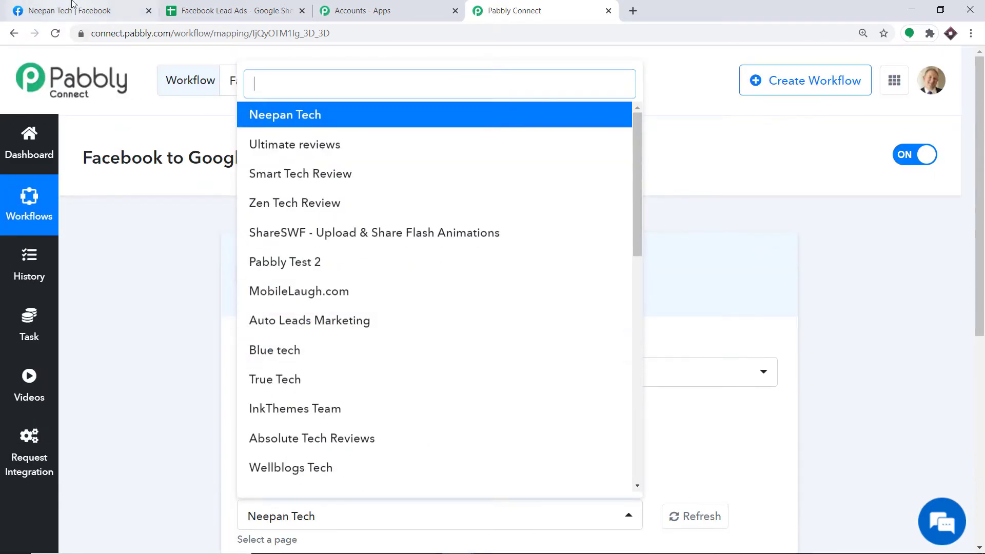
pyautogui.click(70, 10)
pyautogui.click(23, 63)
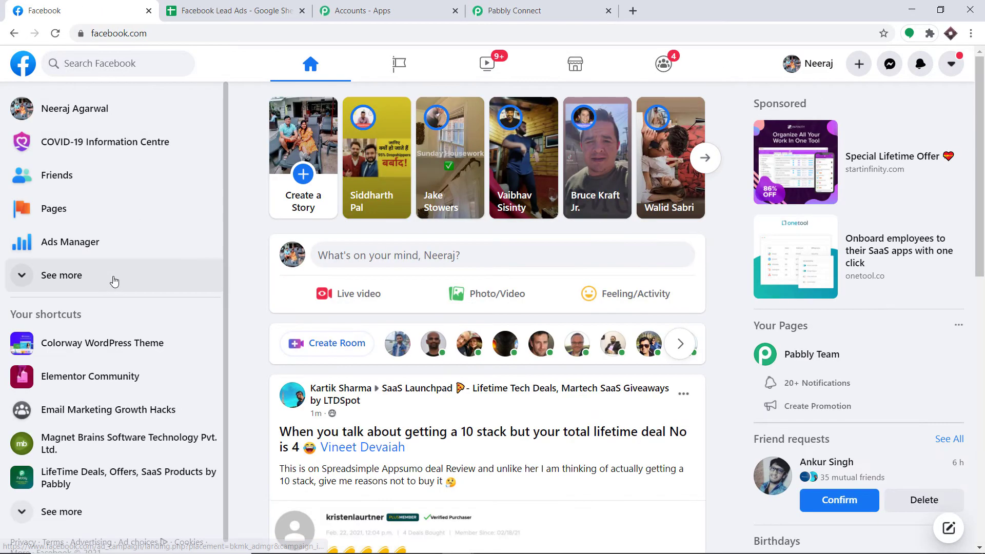
# - Open Facebook's Pages section and scroll through the 34 managed pages
pyautogui.click(65, 210)
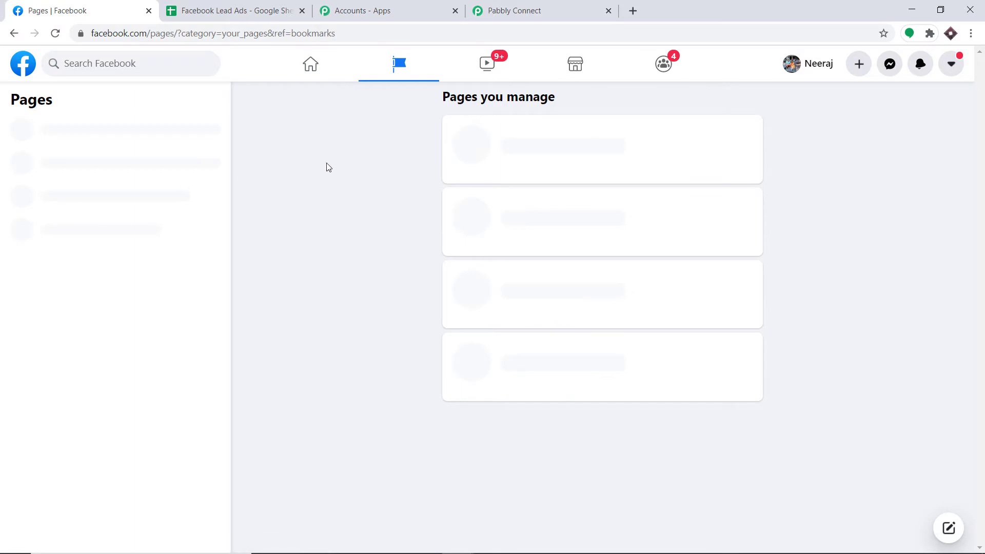
pyautogui.scroll(-20, 450, 178)
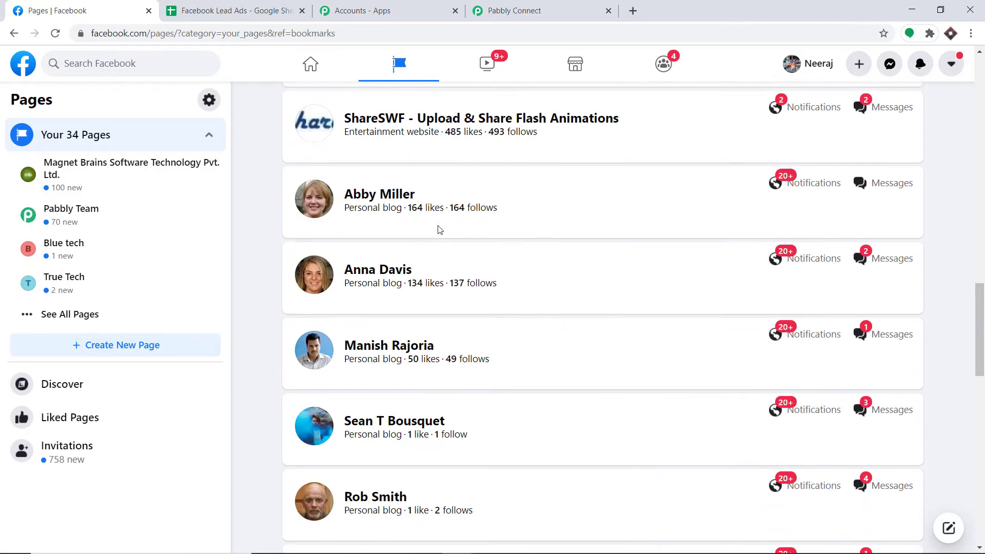
pyautogui.scroll(20, 415, 264)
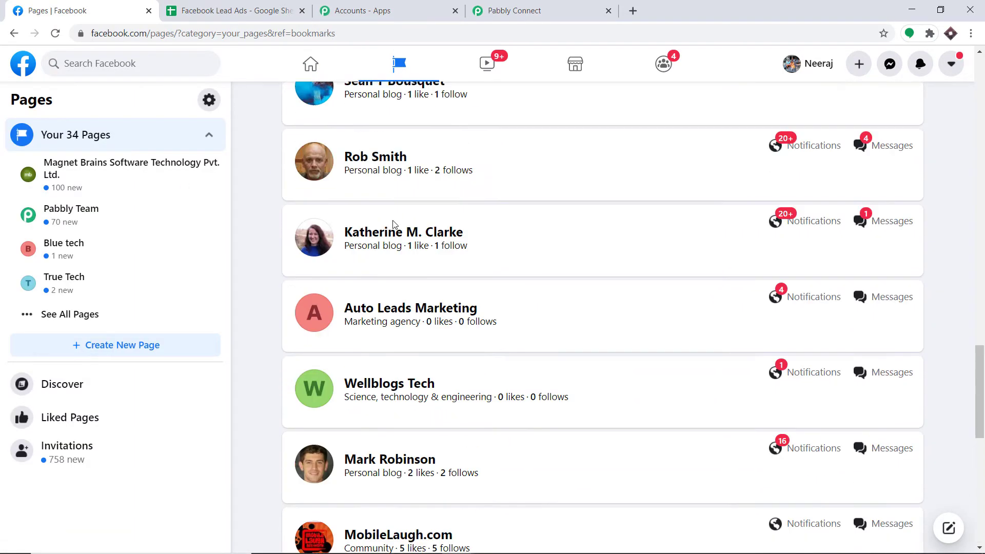
pyautogui.click(515, 10)
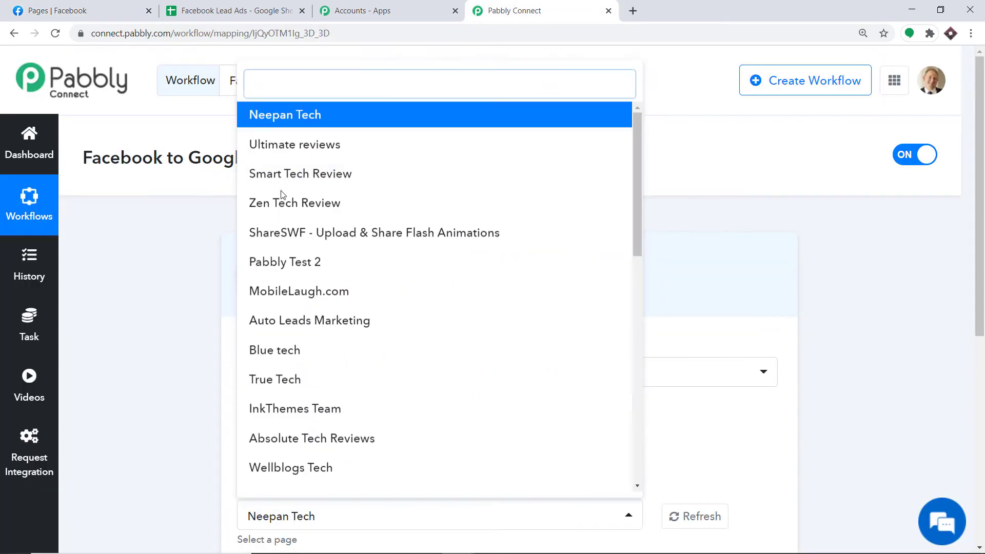
pyautogui.click(84, 5)
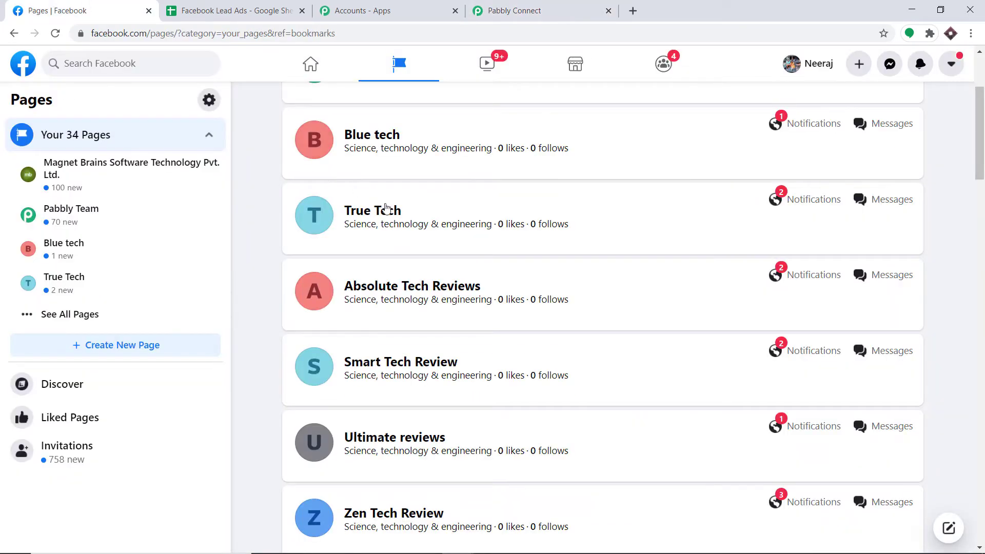
pyautogui.scroll(3, 388, 205)
# - Compare the trigger's Page list with Facebook's managed pages, keeping Neepan Tech selected
pyautogui.click(565, 8)
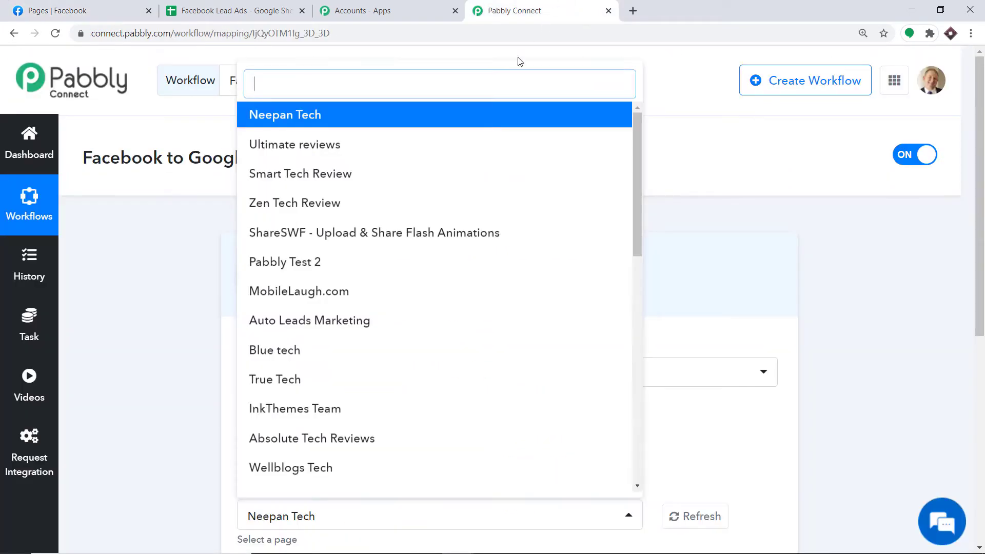
pyautogui.scroll(-1, 377, 241)
pyautogui.scroll(-5, 381, 255)
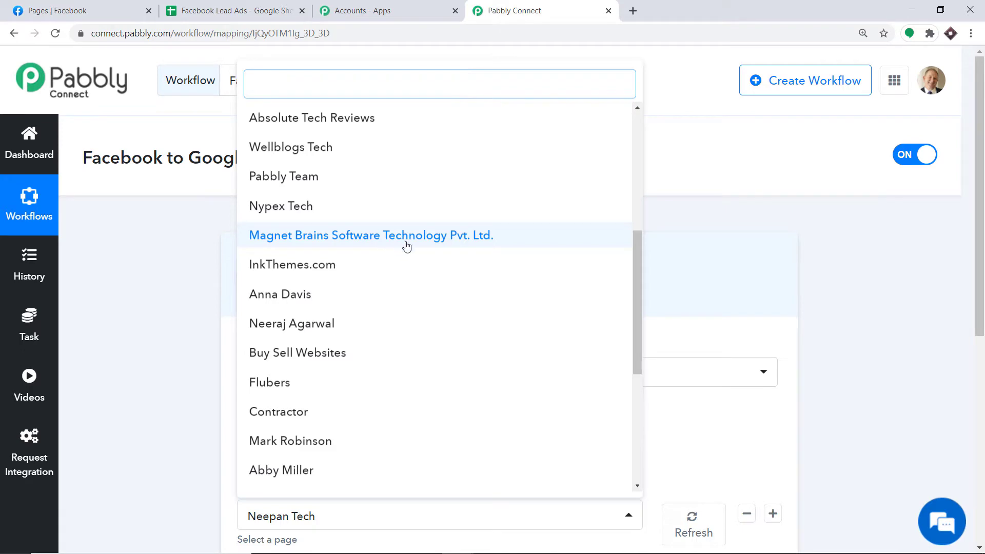
pyautogui.scroll(3, 296, 222)
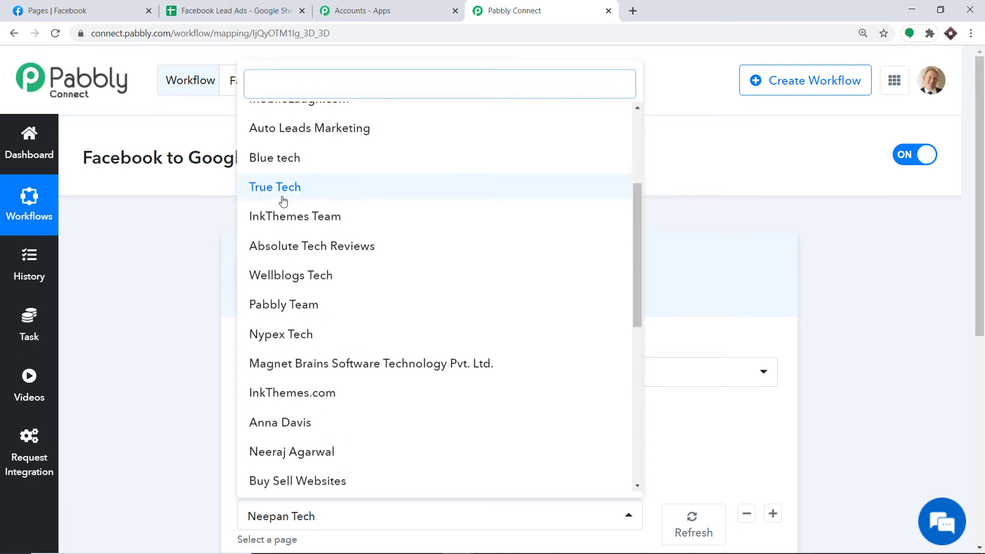
pyautogui.scroll(3, 378, 171)
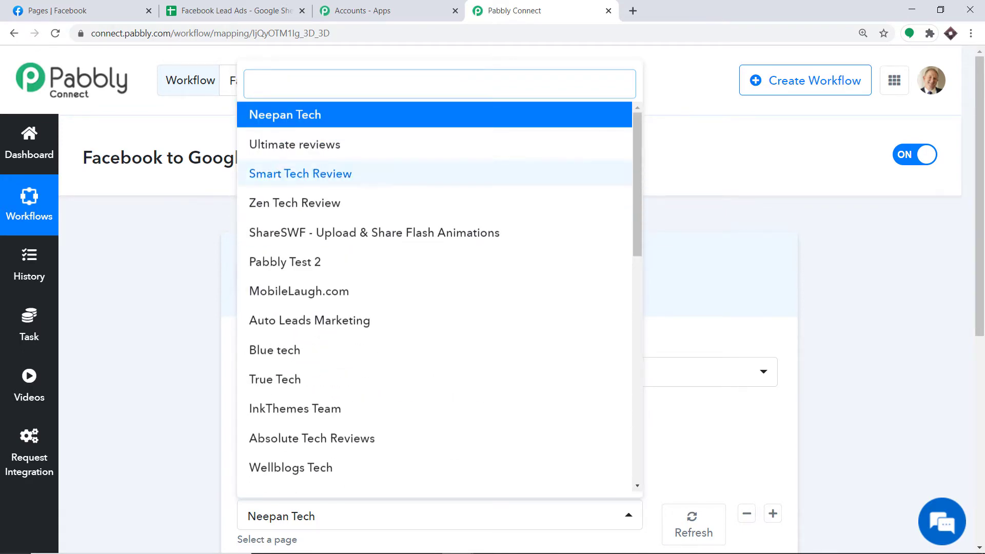
pyautogui.hotkey('ctrl', '1')
pyautogui.click(515, 11)
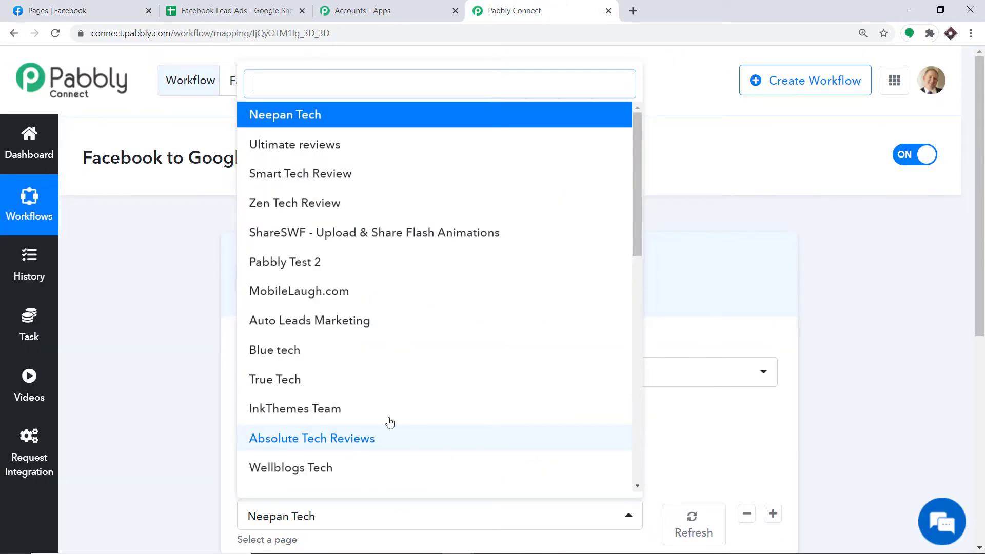
pyautogui.click(690, 337)
pyautogui.scroll(-3, 689, 336)
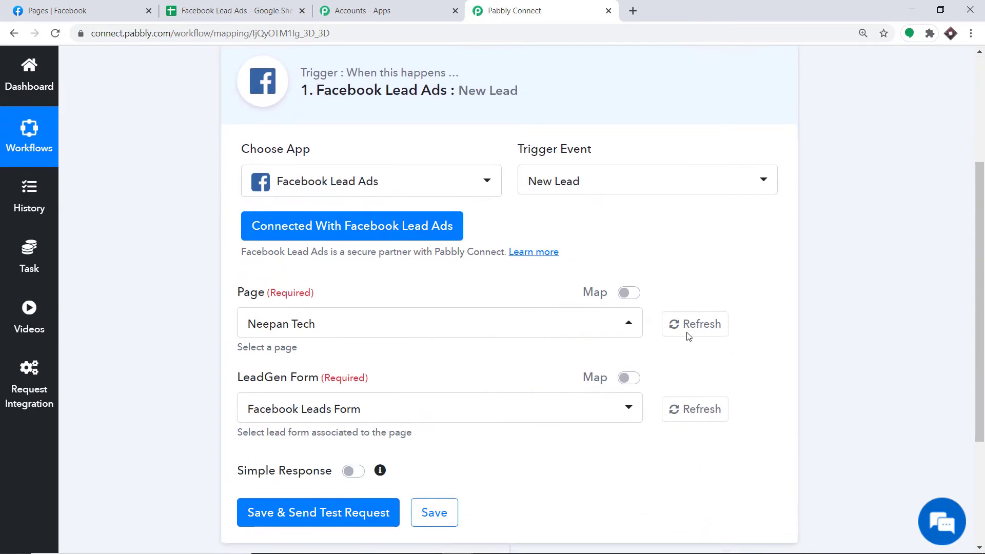
pyautogui.click(91, 5)
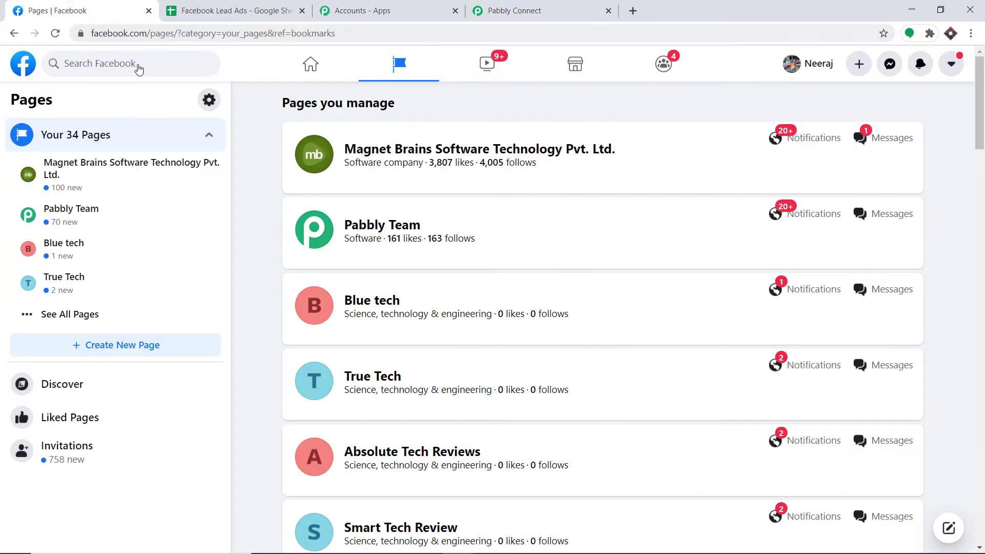
# - Start a new Facebook page named 'Astrid Technologies'
pyautogui.click(125, 343)
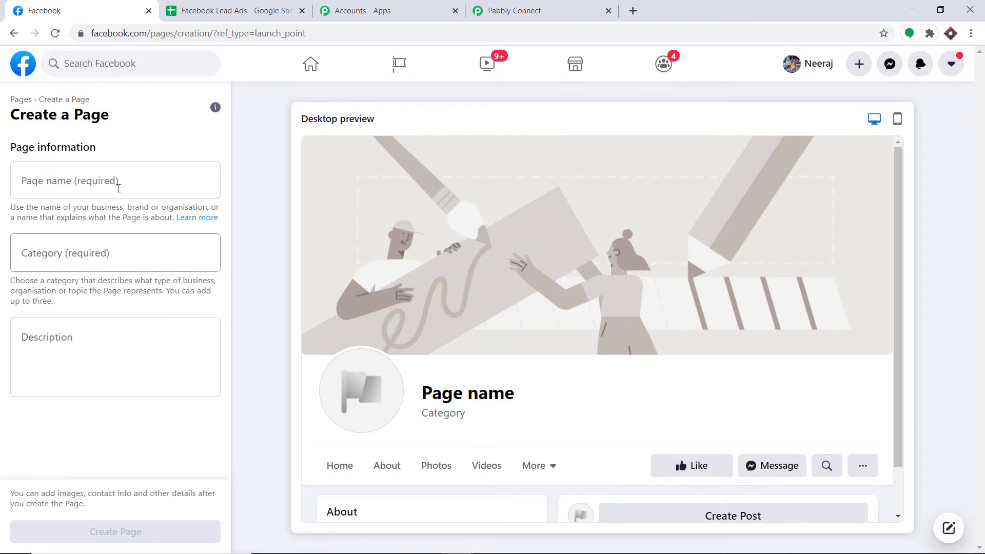
pyautogui.click(91, 176)
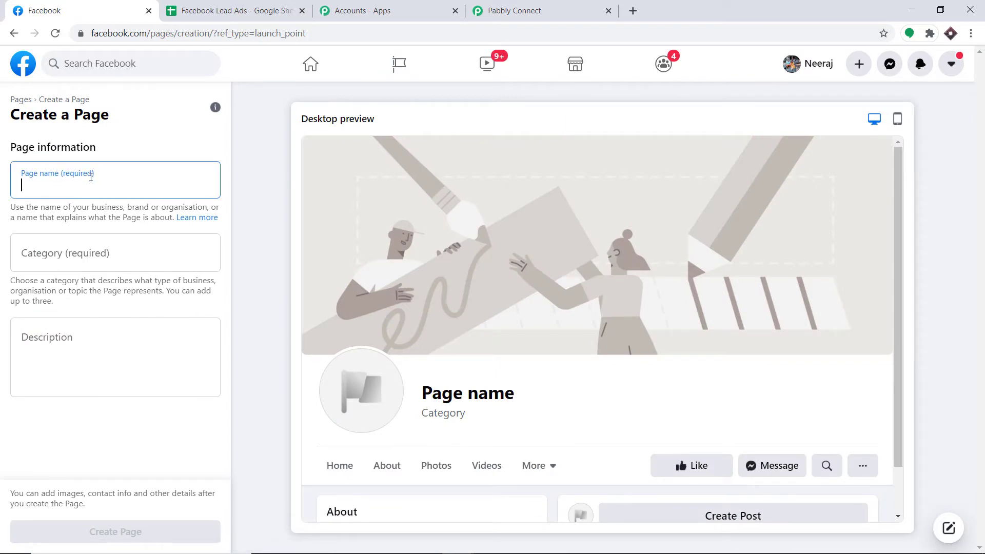
pyautogui.write('Astr')
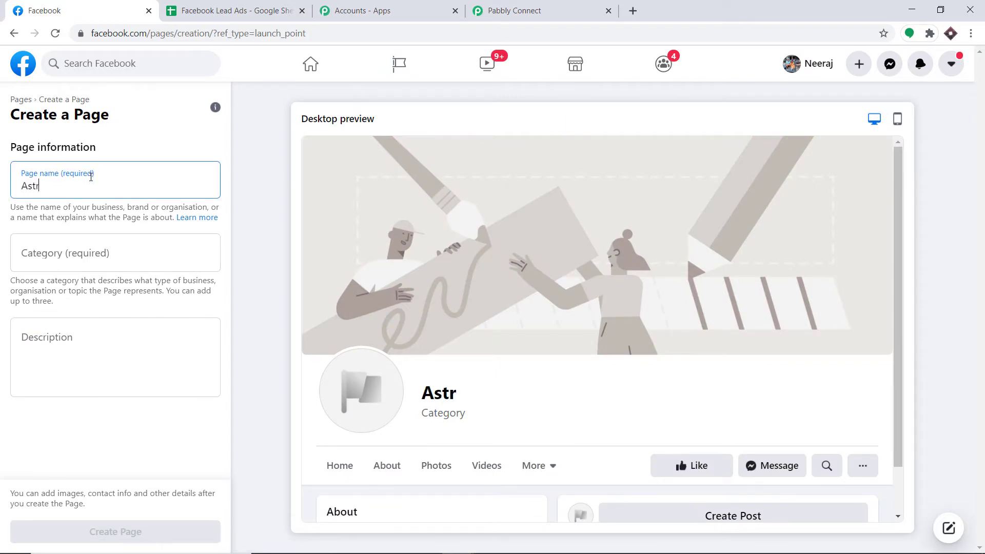
pyautogui.write('id Techno')
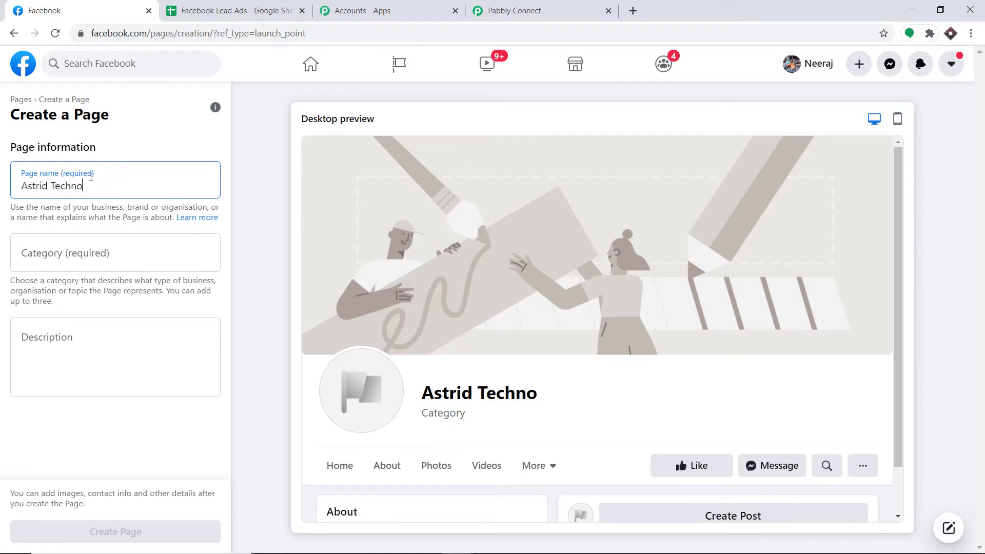
pyautogui.write('logies')
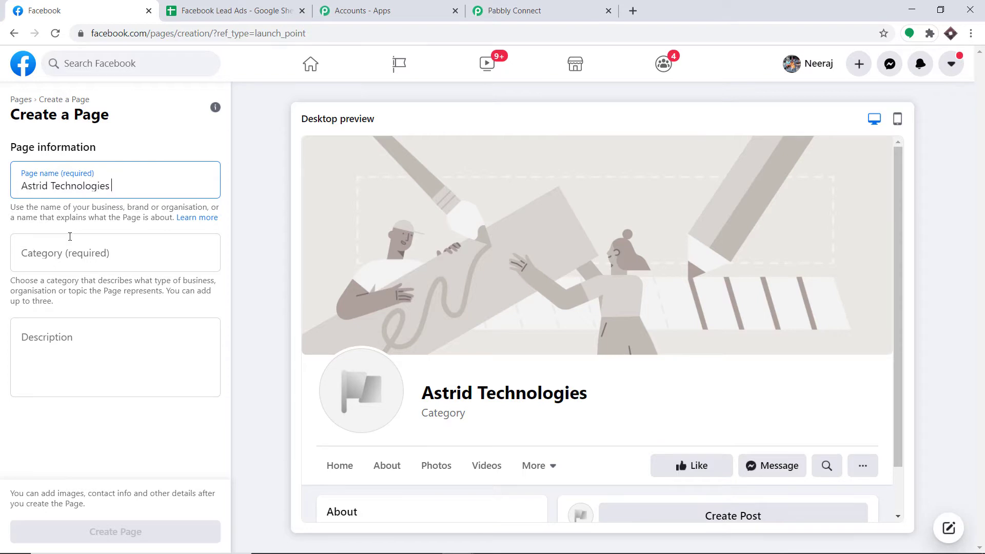
# - Give the page the Science, technology & engineering category and create it
pyautogui.click(65, 254)
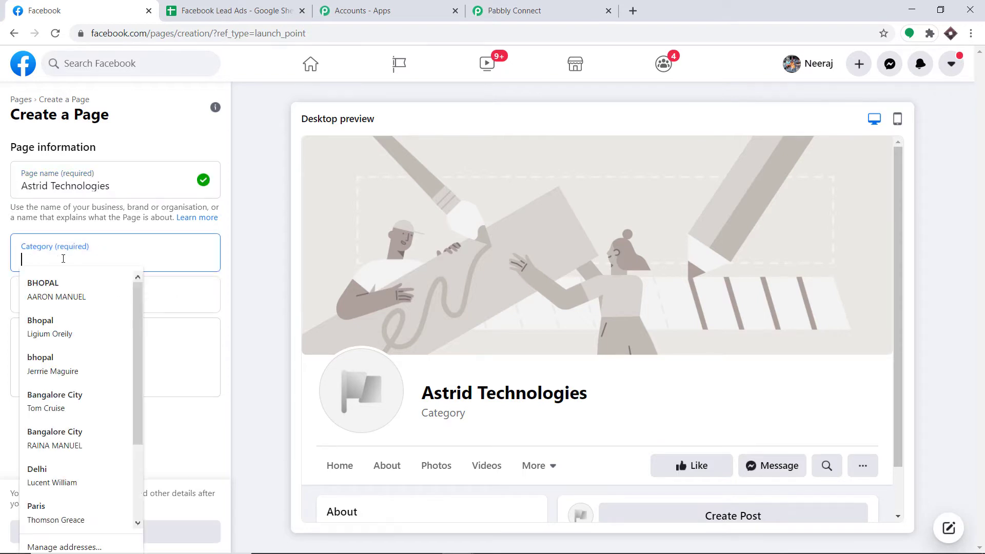
pyautogui.write('Science')
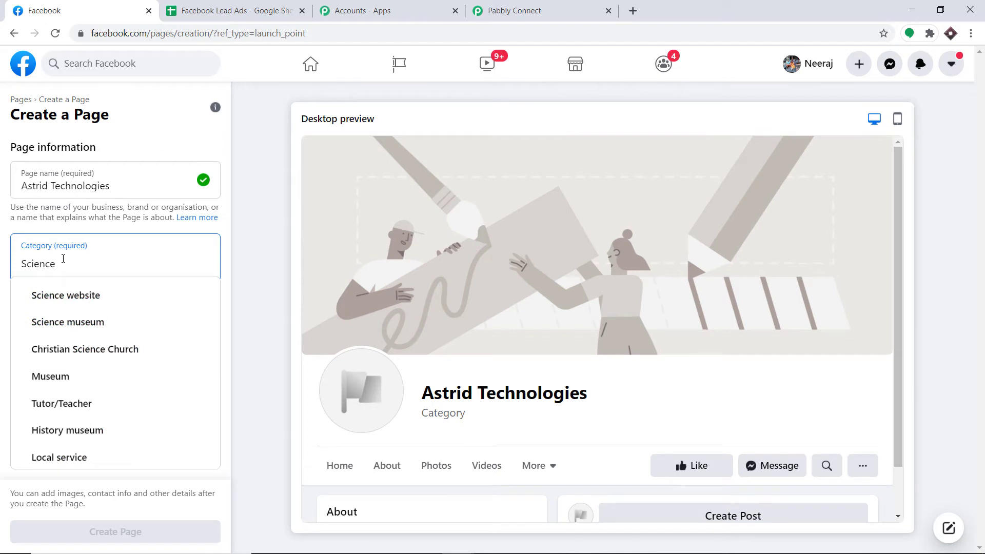
pyautogui.write(', tech')
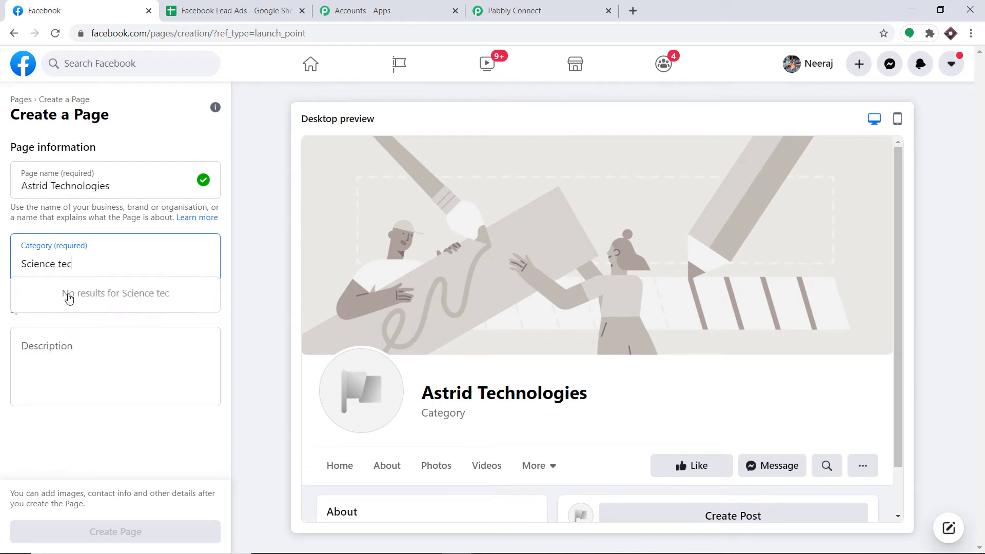
pyautogui.click(68, 294)
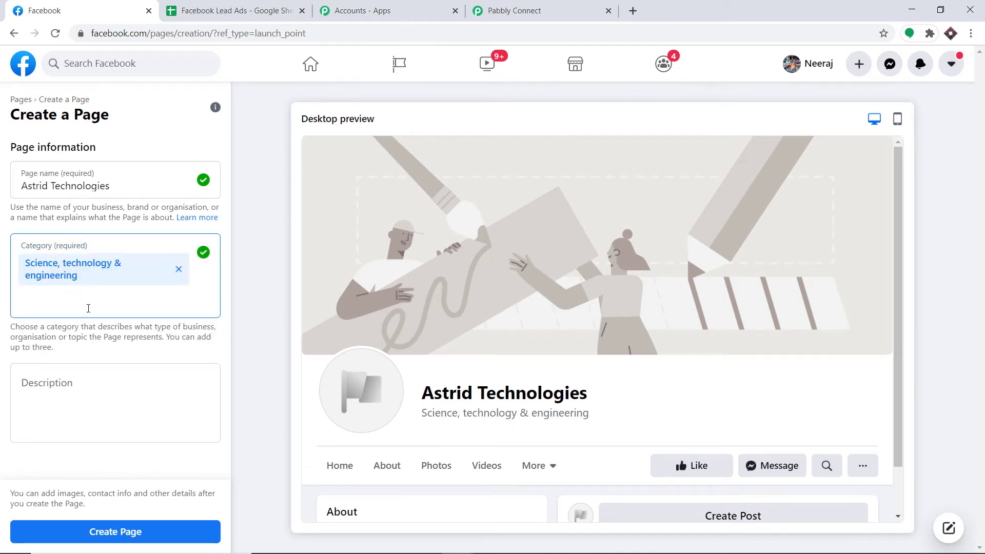
pyautogui.click(130, 532)
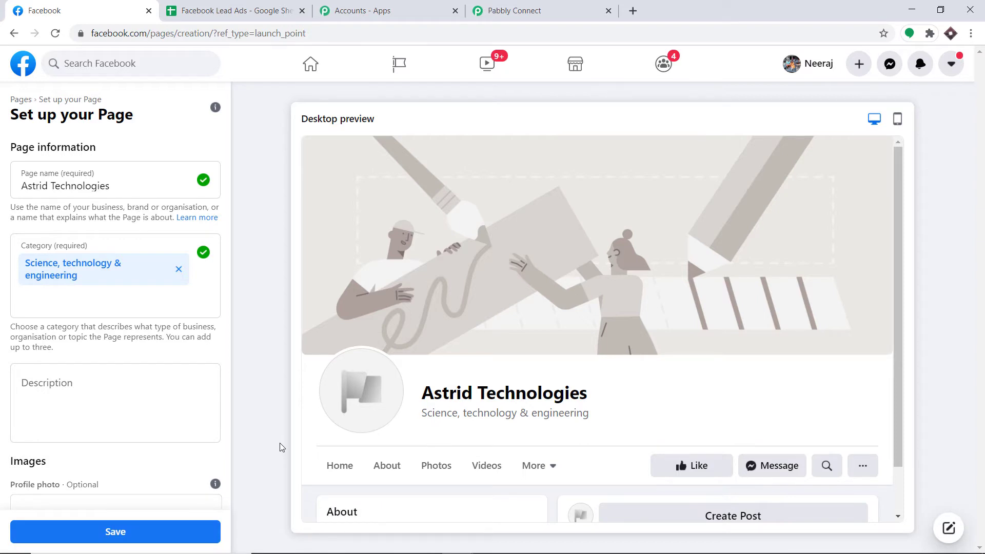
pyautogui.click(497, 6)
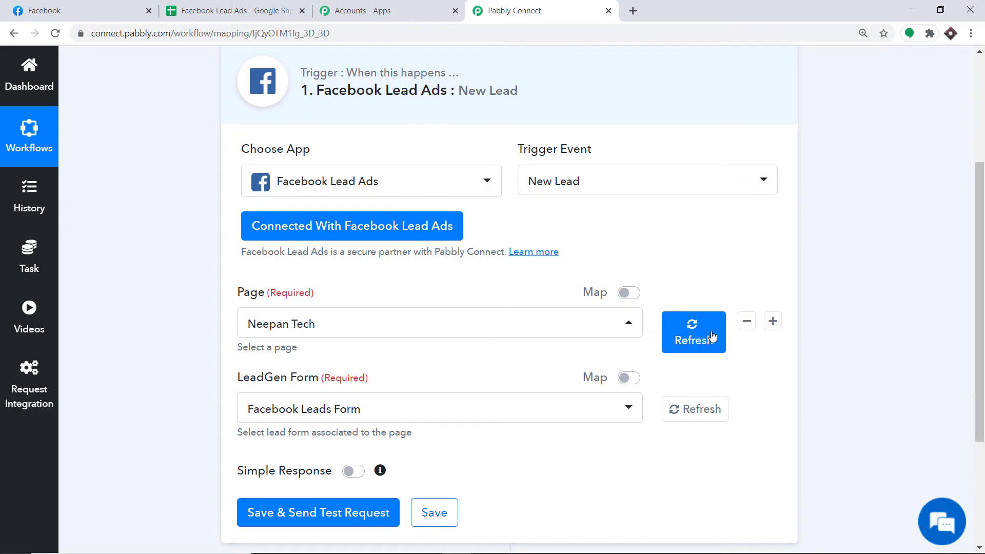
# - Refresh the trigger's Page list and choose Astrid Technologies from it
pyautogui.click(77, 11)
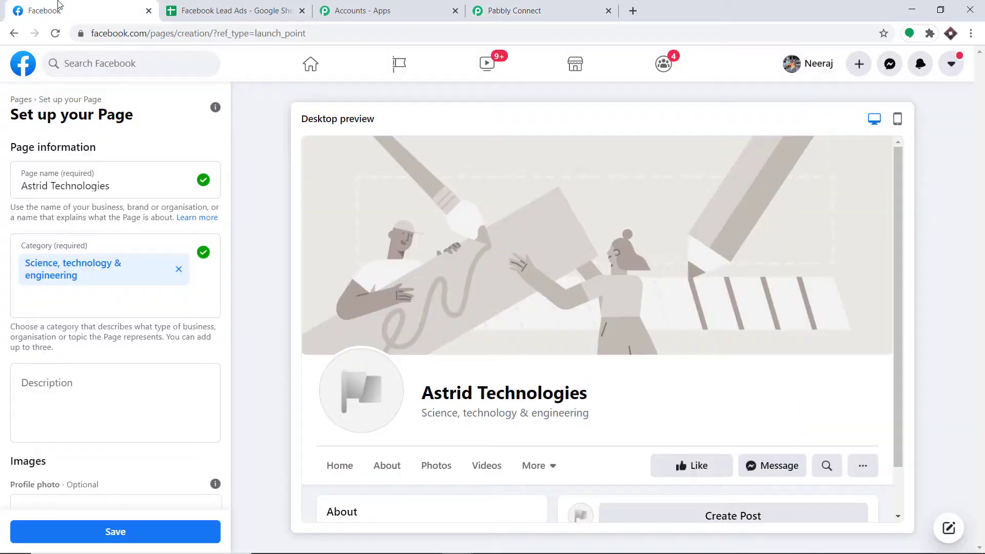
pyautogui.click(561, 6)
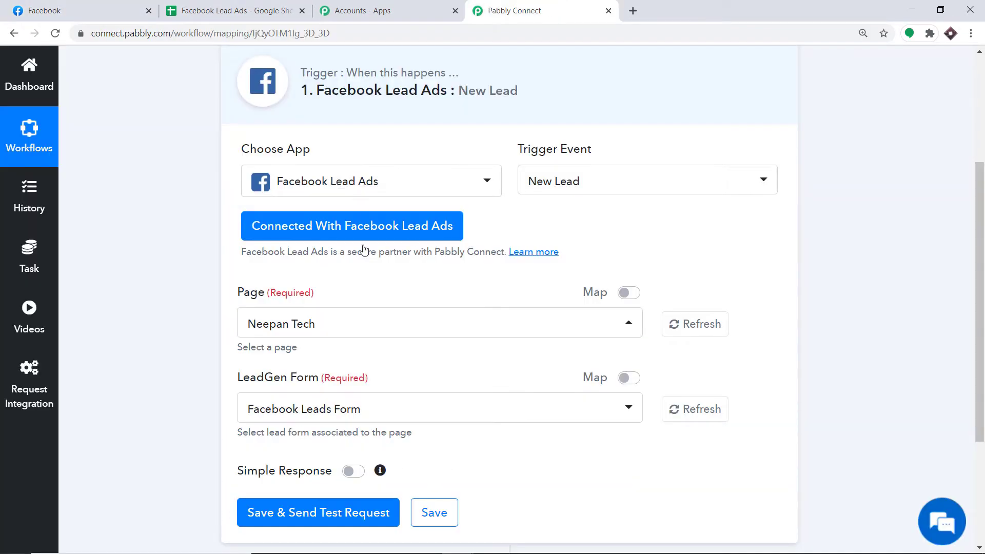
pyautogui.click(702, 334)
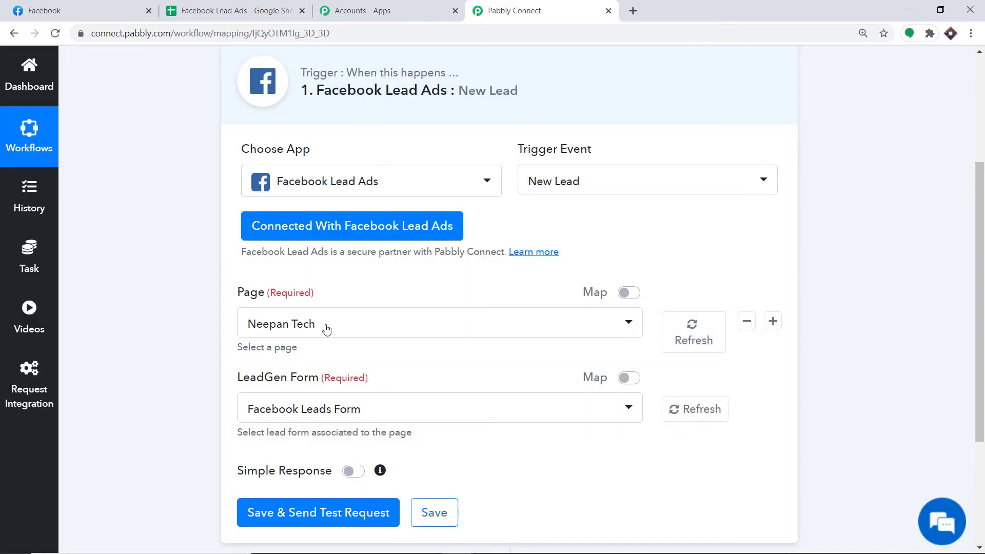
pyautogui.click(331, 329)
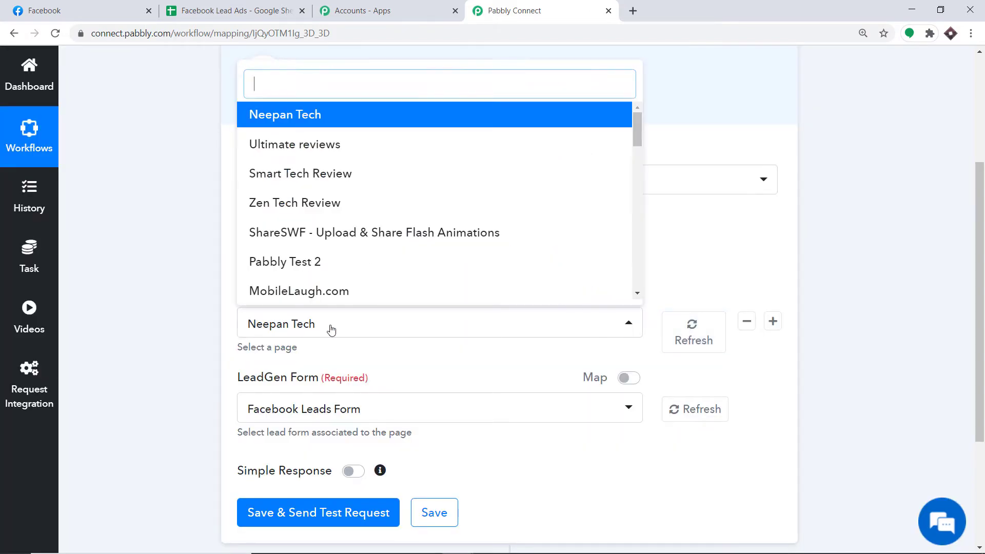
pyautogui.scroll(-15, 479, 202)
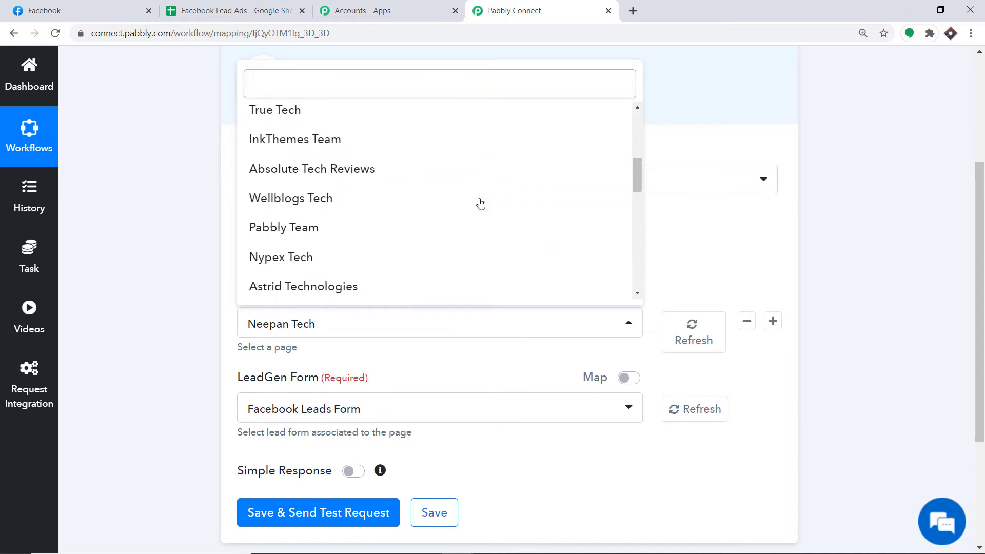
pyautogui.scroll(10, 457, 224)
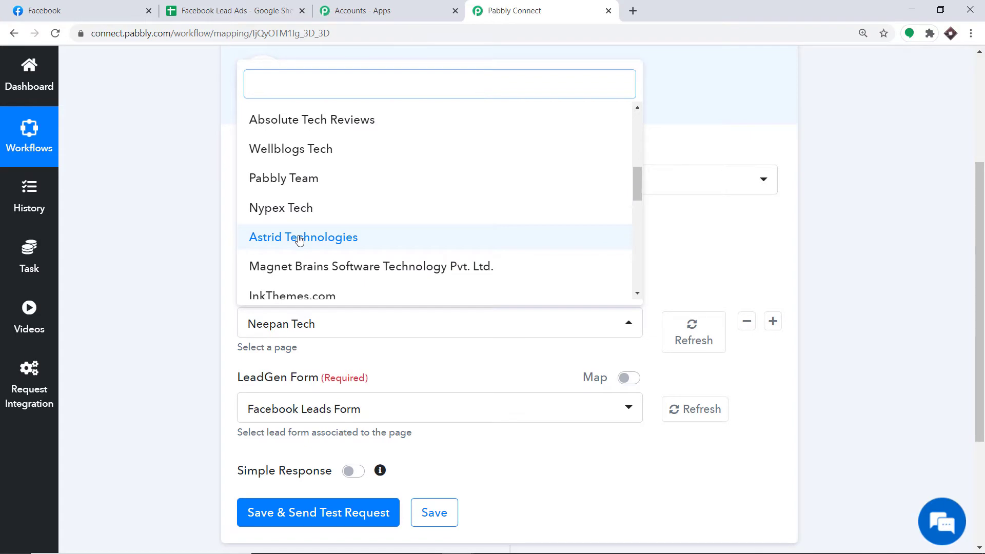
pyautogui.click(299, 239)
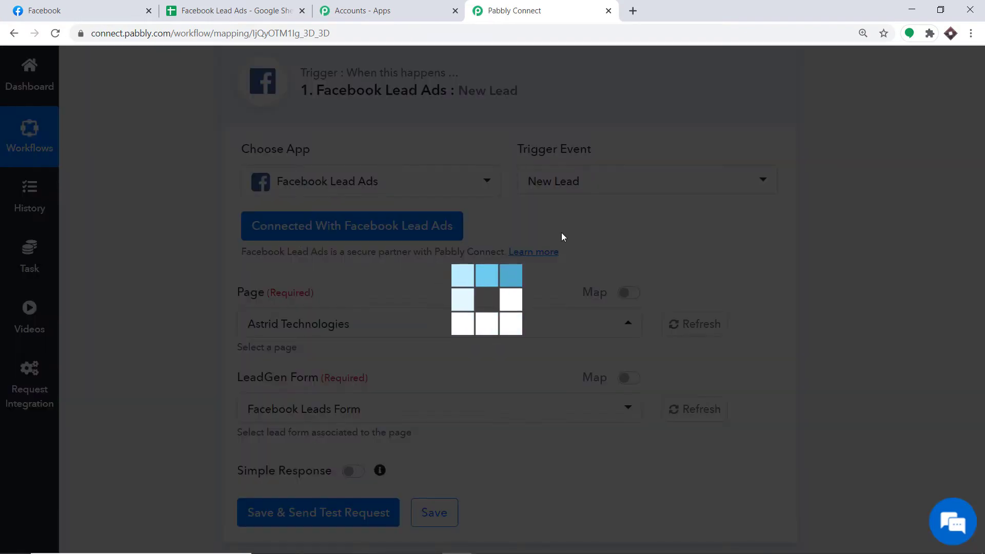
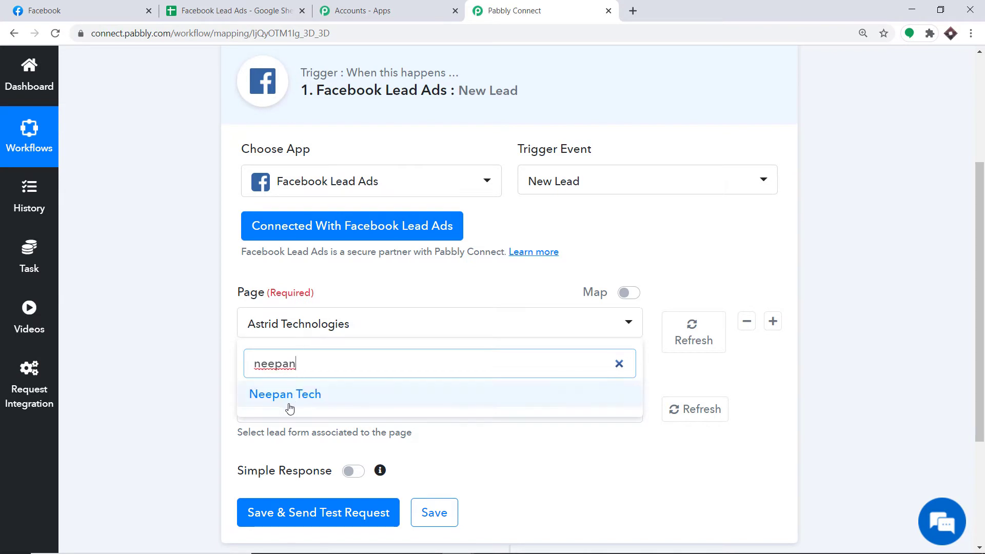
# - Select Neepan Tech as the Facebook Lead Ads trigger's page, then switch to Facebook
pyautogui.click(286, 401)
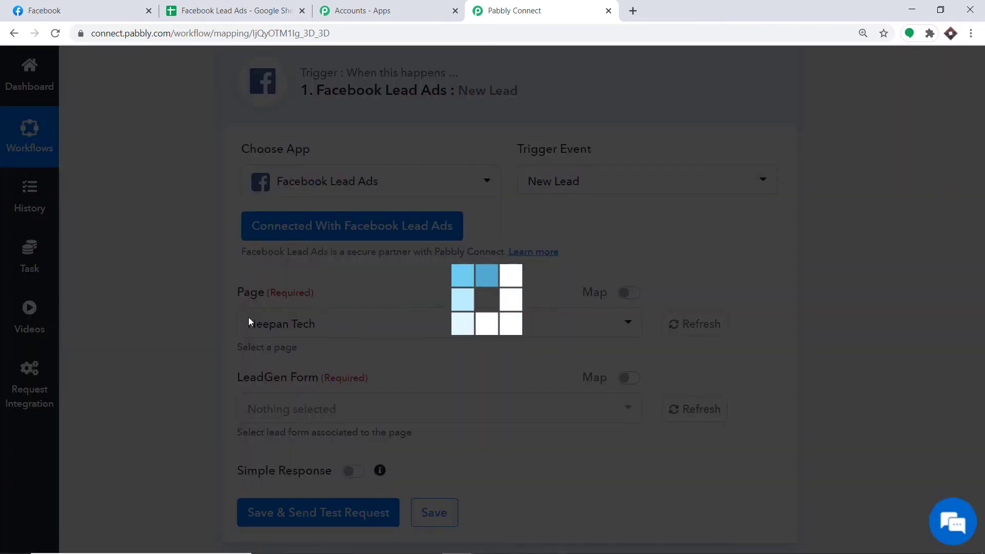
pyautogui.click(94, 6)
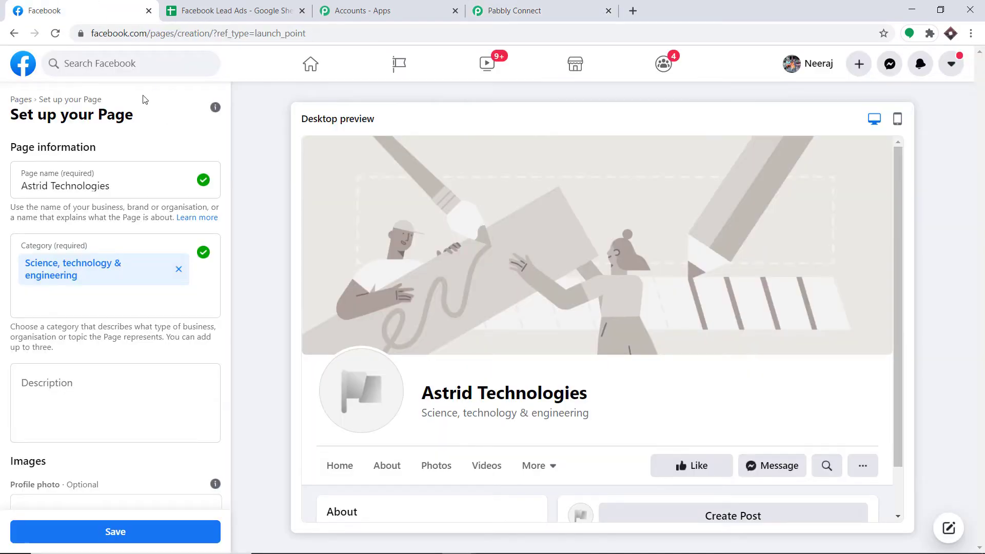
# - Open the Neepan Tech page from Facebook's managed Pages list, then go back to Pabbly Connect
pyautogui.click(23, 62)
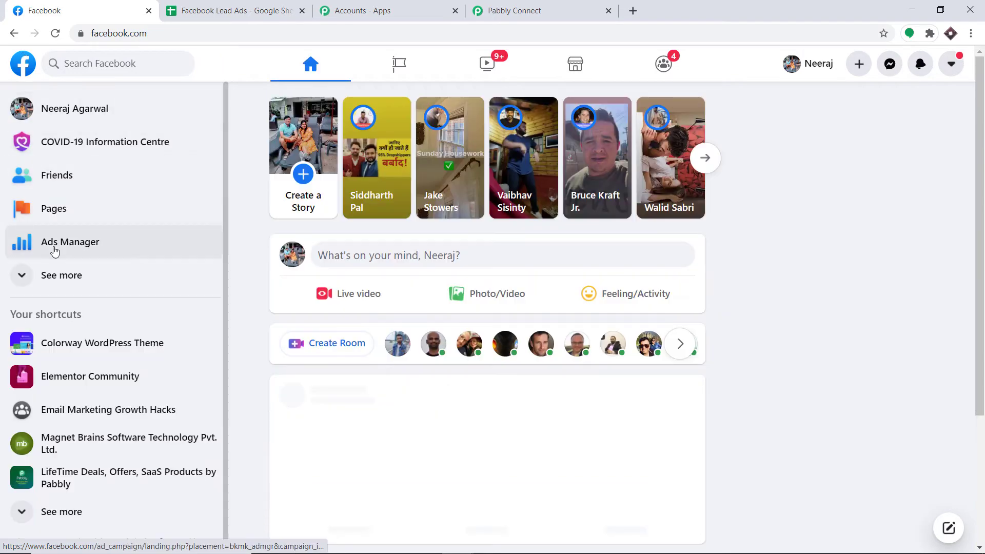
pyautogui.click(64, 214)
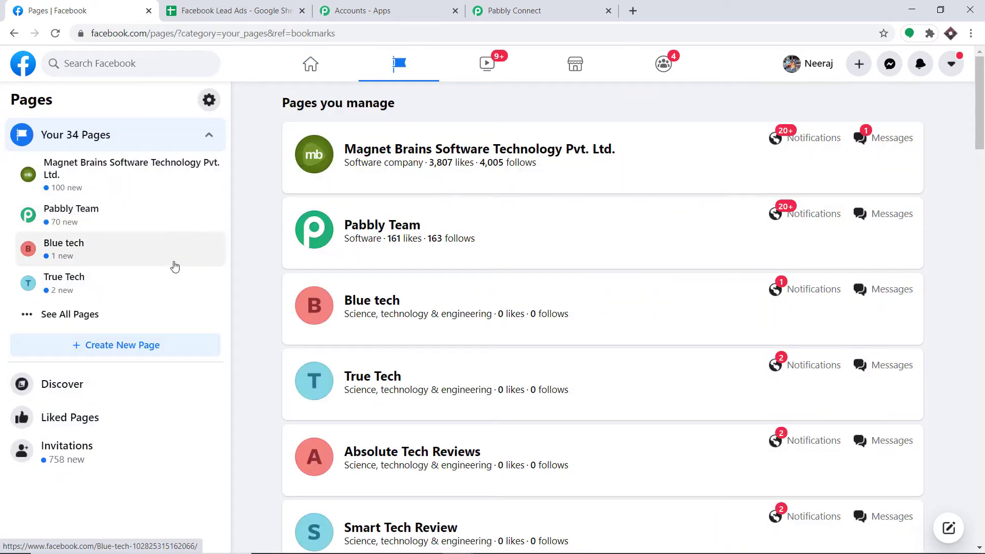
pyautogui.scroll(-12, 400, 277)
pyautogui.scroll(-18, 402, 291)
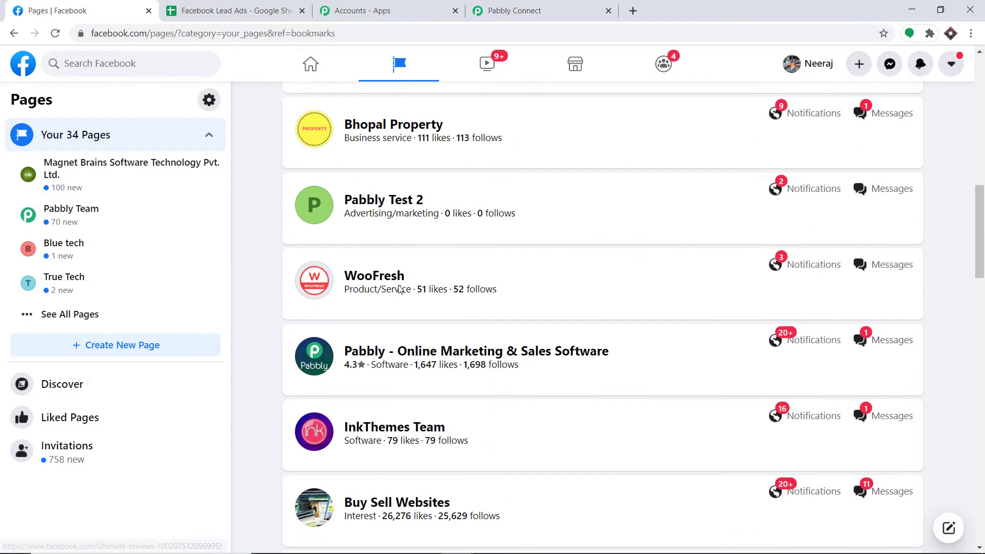
pyautogui.scroll(-10, 399, 288)
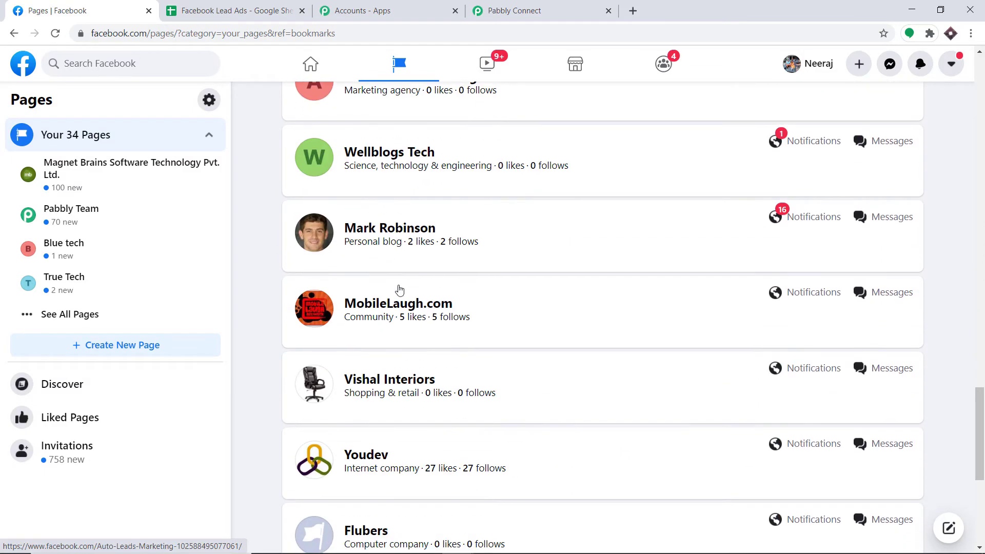
pyautogui.click(373, 426)
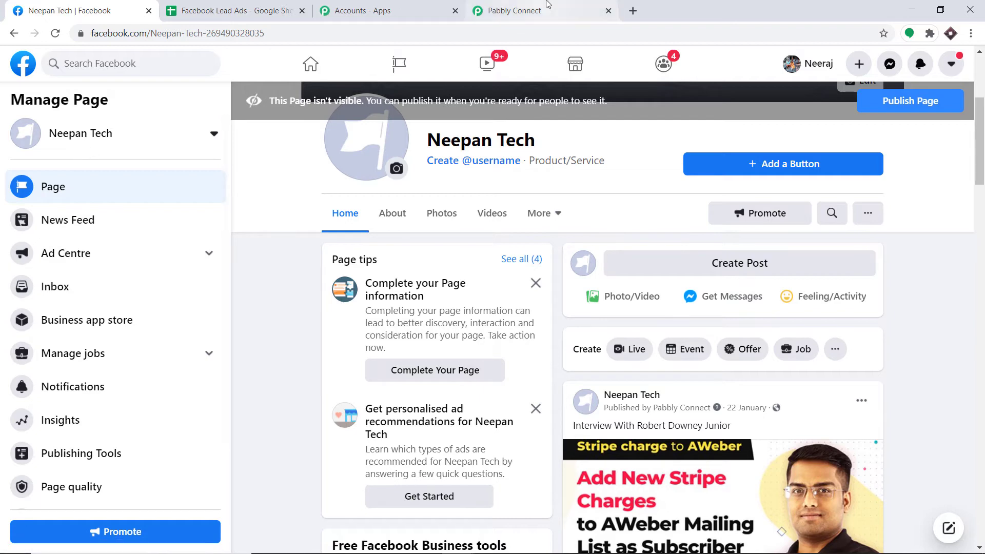
pyautogui.click(515, 11)
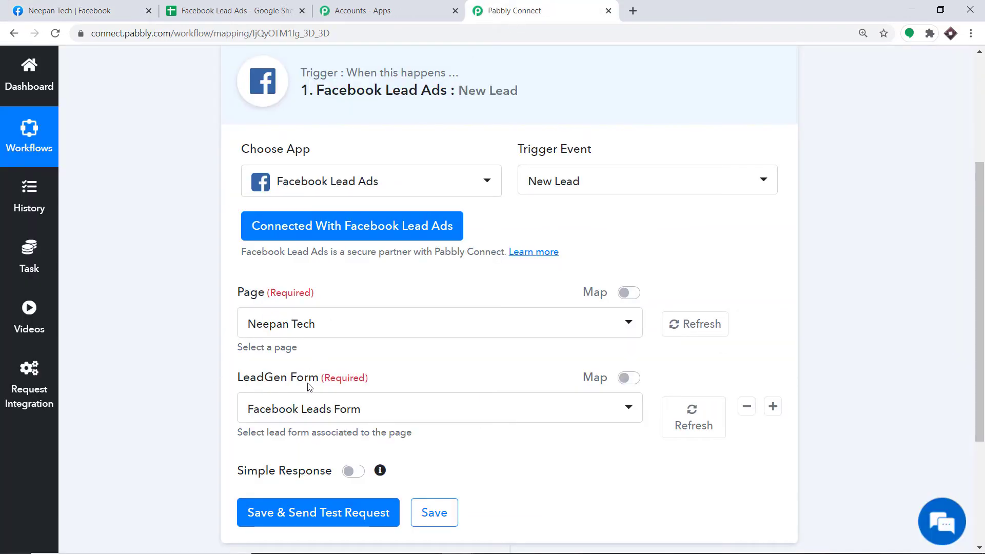
# - Review the LeadGen Form options for Neepan Tech, then return to its Facebook page
pyautogui.click(308, 413)
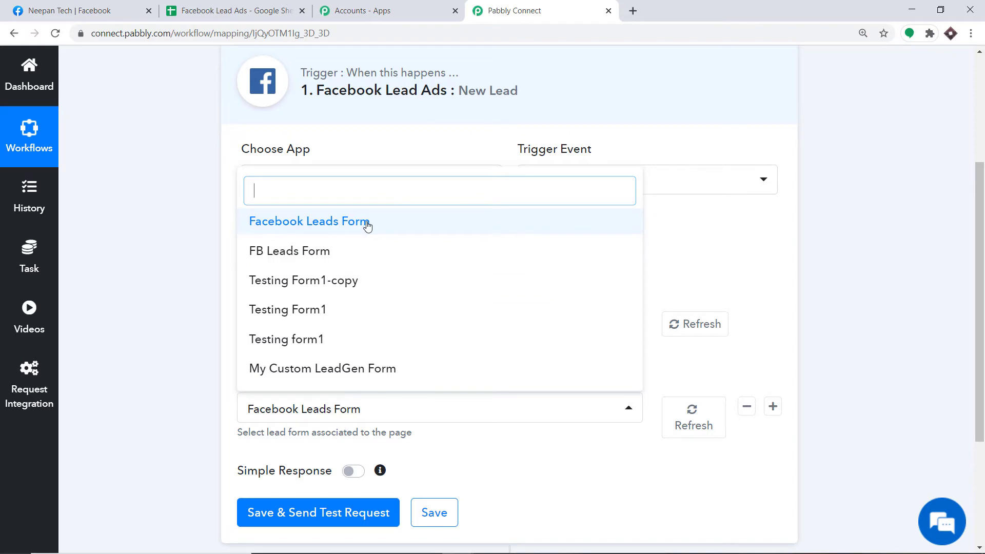
pyautogui.click(92, 7)
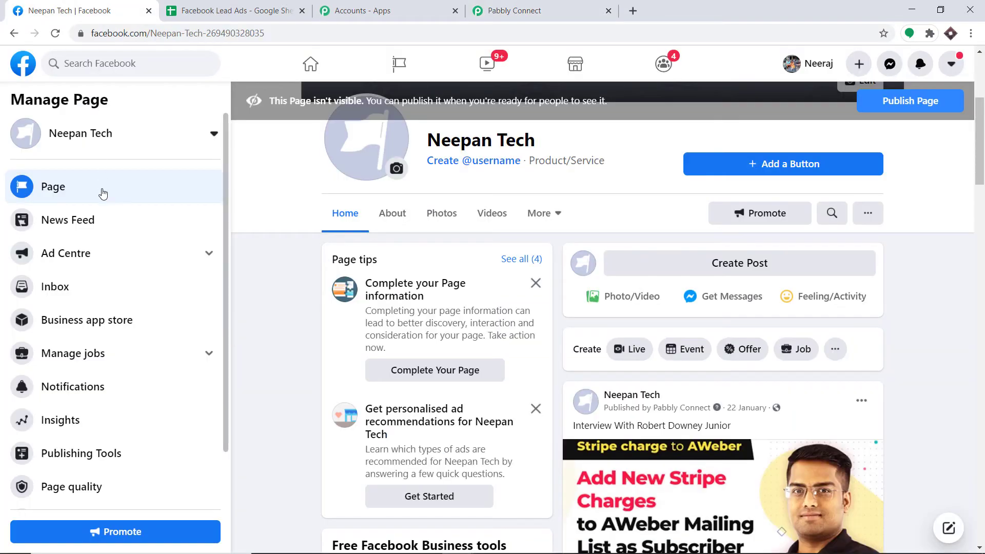
pyautogui.scroll(-1, 134, 268)
# - Open Neepan Tech's Forms Library from its Publishing Tools
pyautogui.click(115, 387)
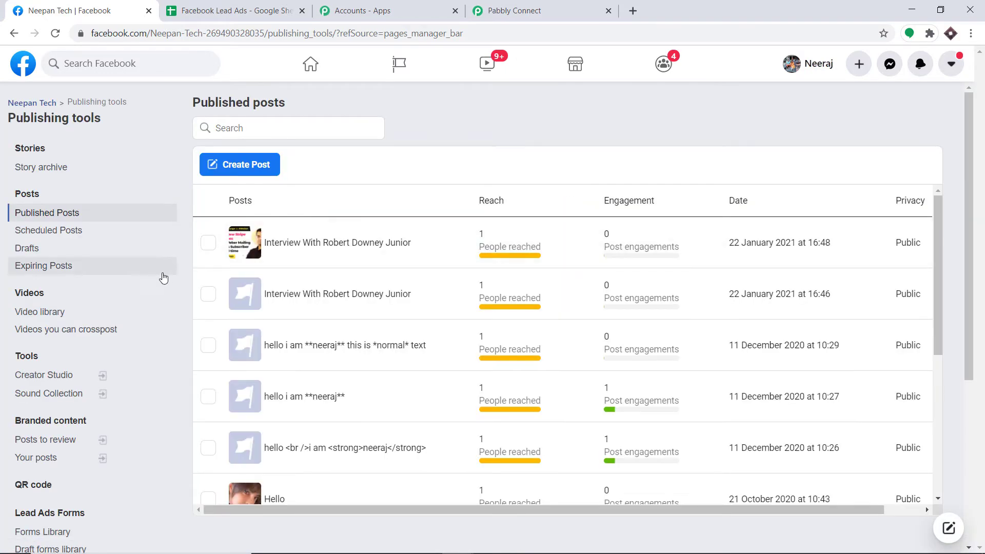
pyautogui.scroll(-2, 156, 292)
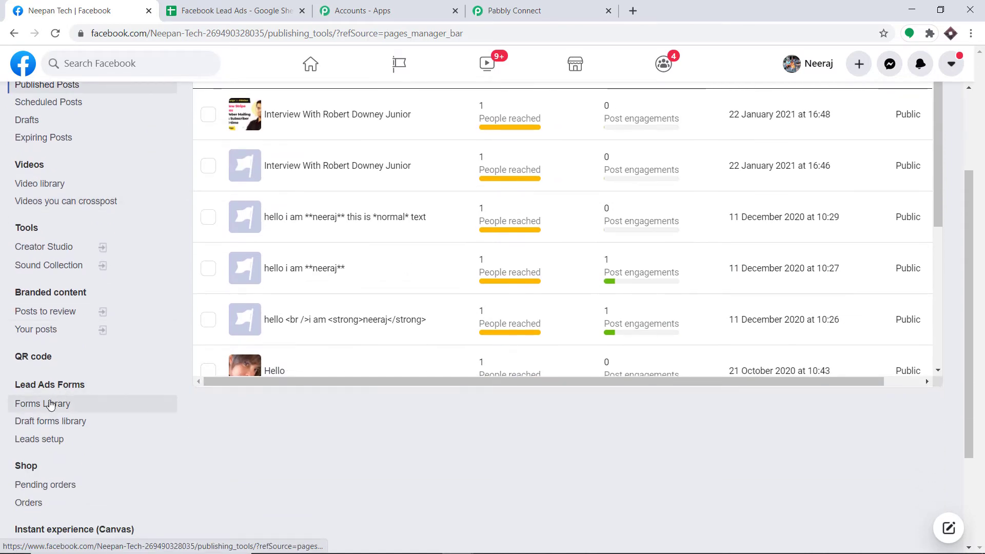
pyautogui.click(48, 403)
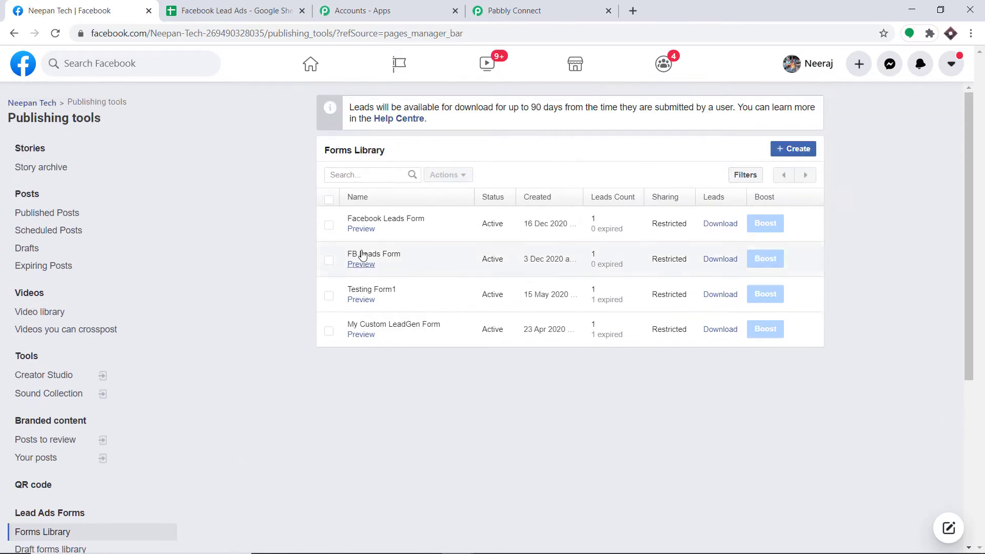
# - Keep Facebook Leads Form as the workflow's lead form and preview that form in Facebook
pyautogui.moveTo(419, 223)
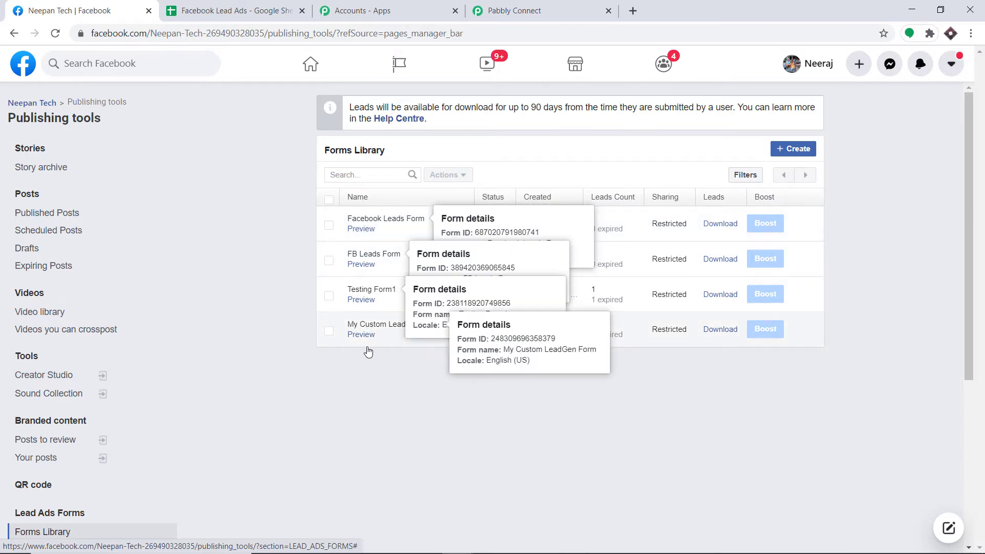
pyautogui.click(513, 10)
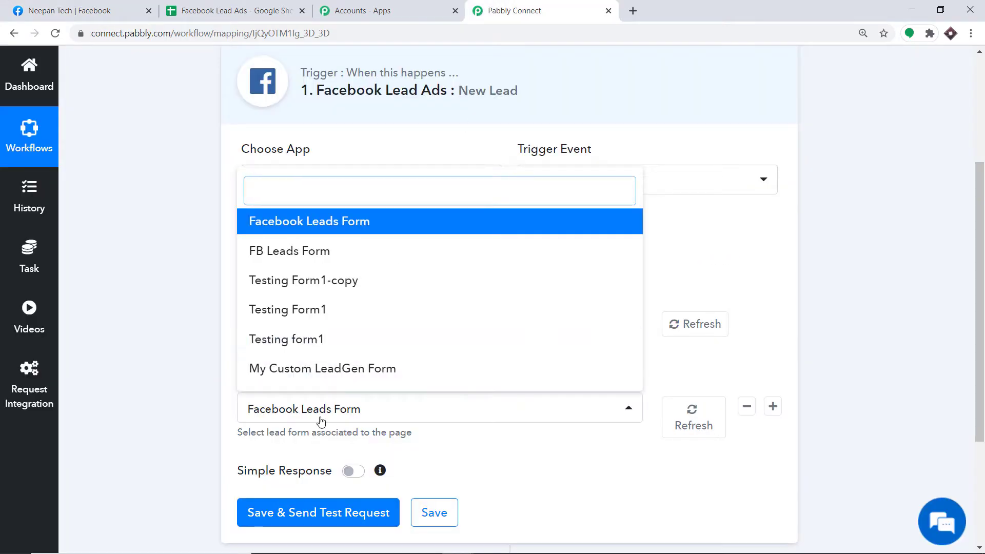
pyautogui.click(345, 226)
pyautogui.scroll(-1, 456, 239)
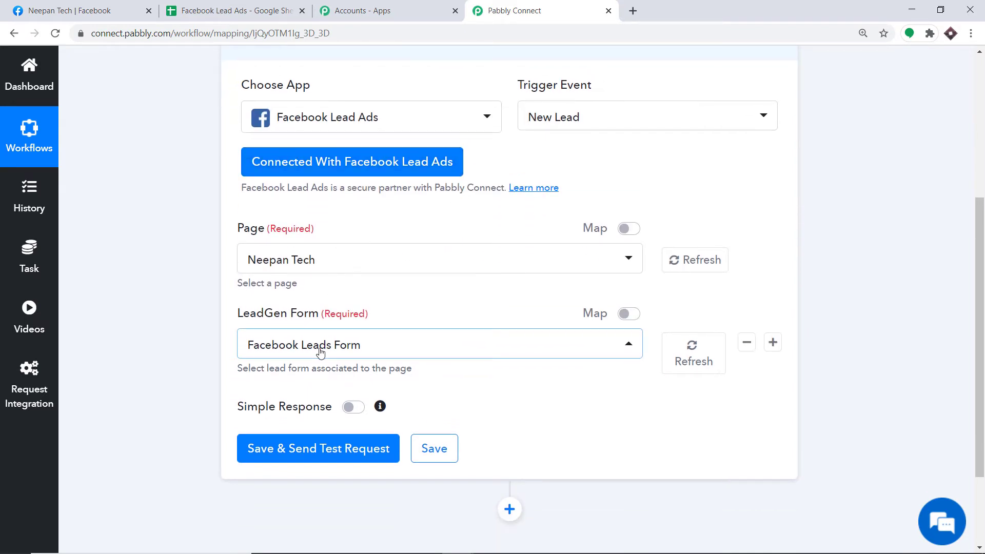
pyautogui.click(118, 11)
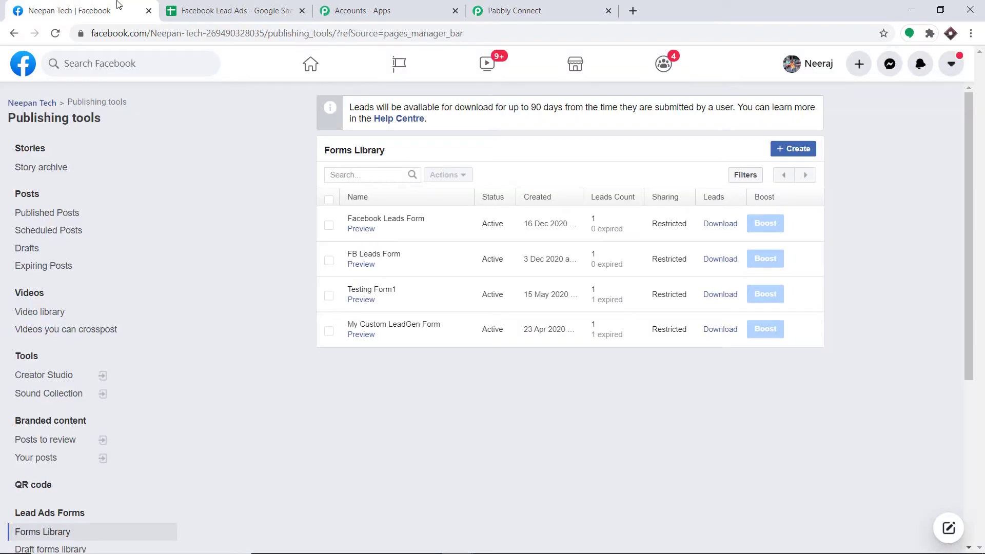
pyautogui.click(361, 229)
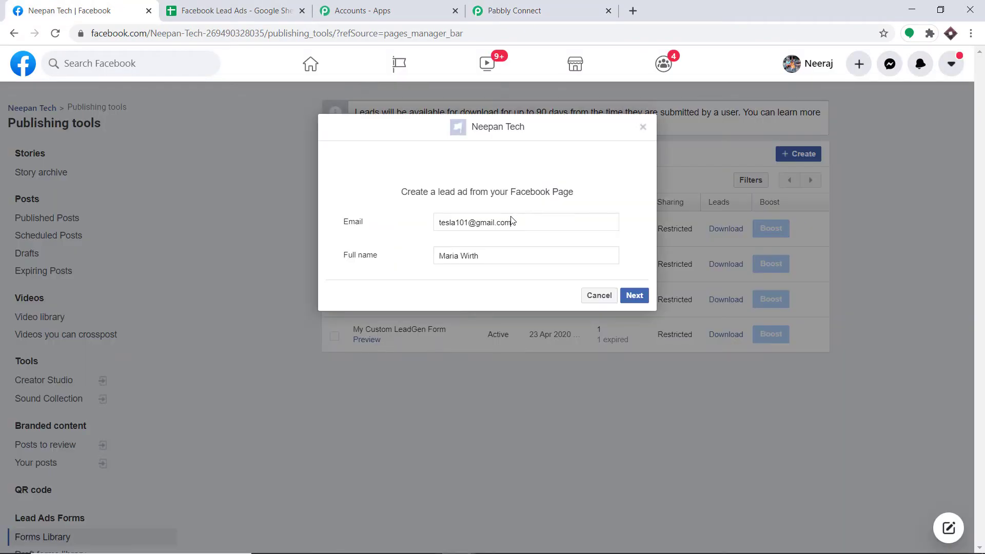
# - Replace the preview's email with a new test email address
pyautogui.moveTo(531, 222); pyautogui.dragTo(380, 218)
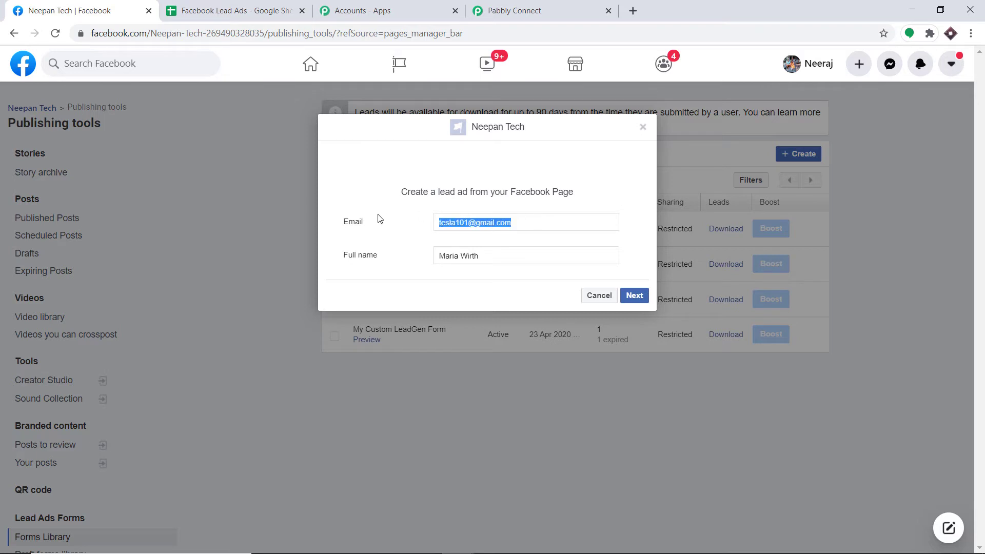
pyautogui.press('BackSpace')
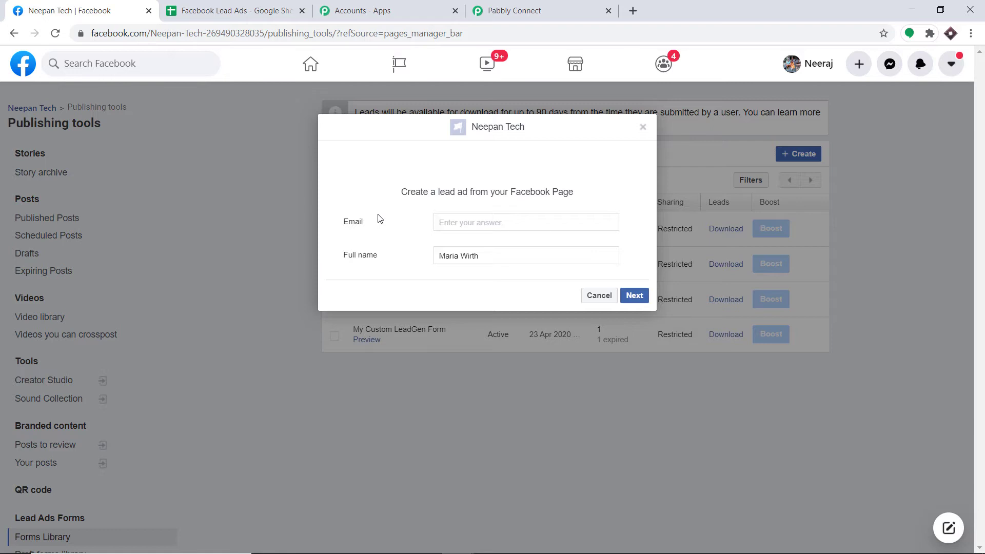
pyautogui.write('t')
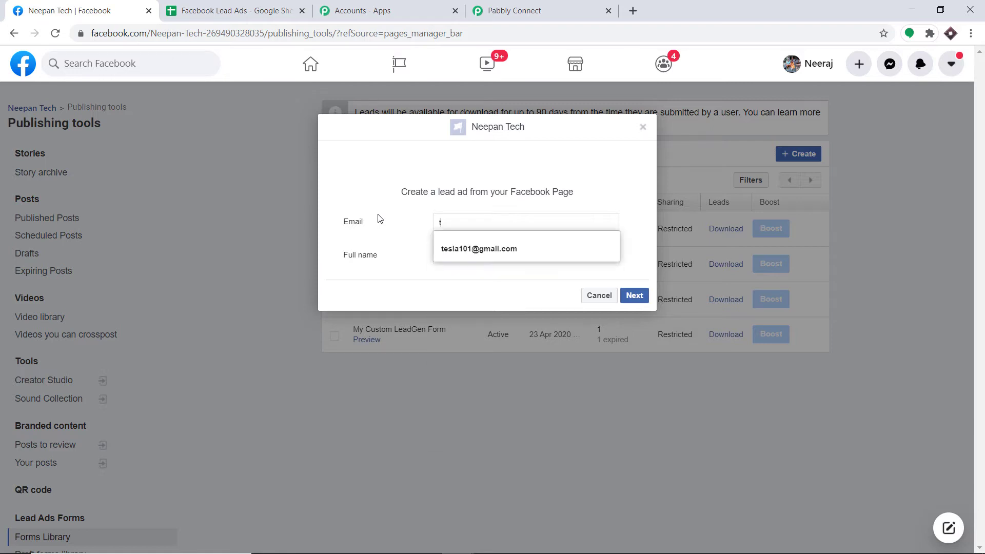
pyautogui.press('BackSpace')
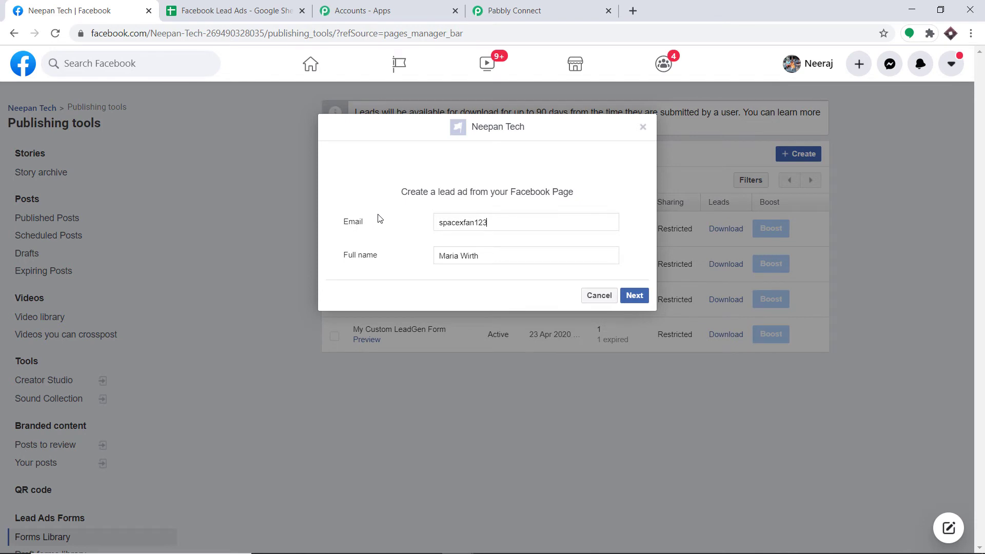
# - Enter a new test full name and submit the lead through the terms step
pyautogui.moveTo(493, 253); pyautogui.dragTo(418, 249)
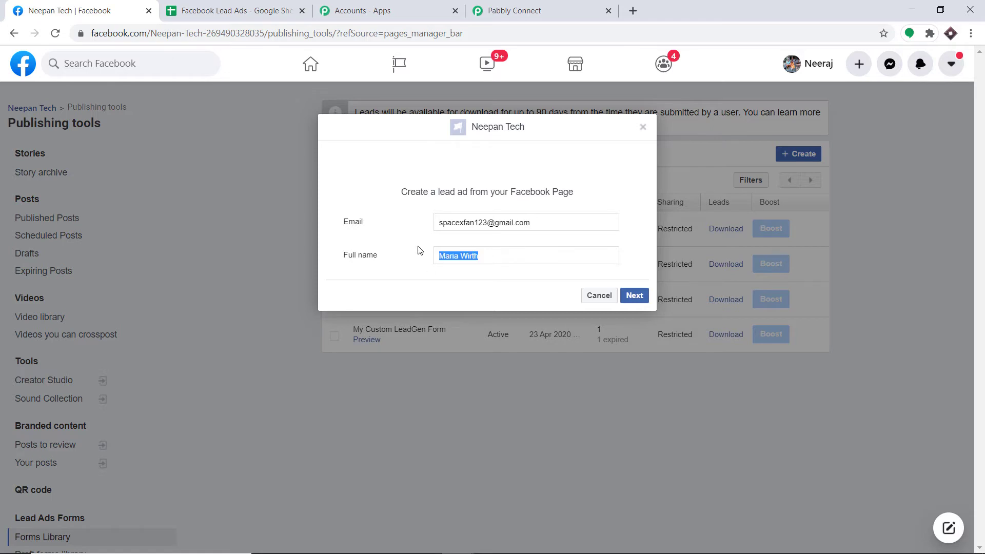
pyautogui.press('BackSpace')
pyautogui.click(631, 297)
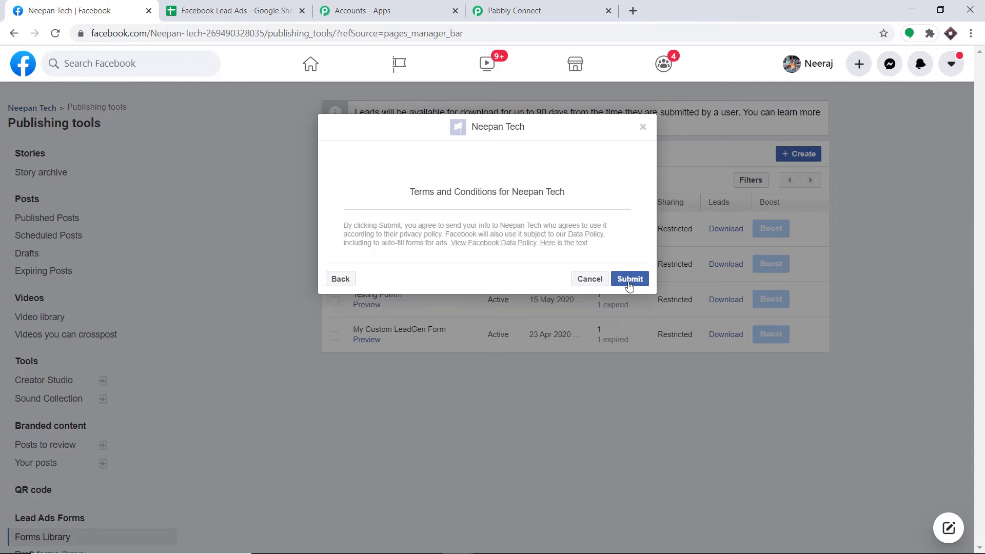
pyautogui.click(629, 282)
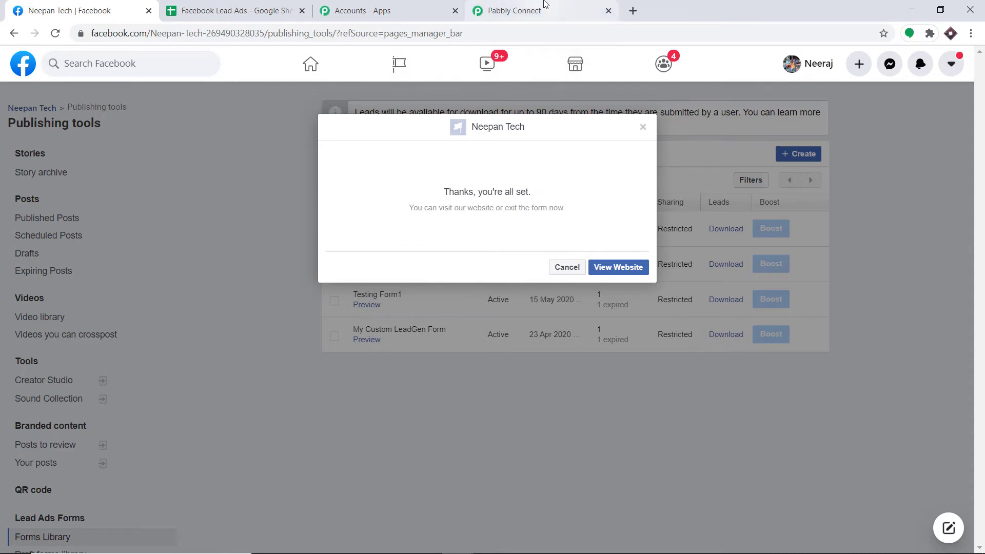
# - Save the Facebook Lead Ads trigger and fetch the test lead's email and full_name response
pyautogui.click(545, 6)
pyautogui.scroll(-3, 352, 222)
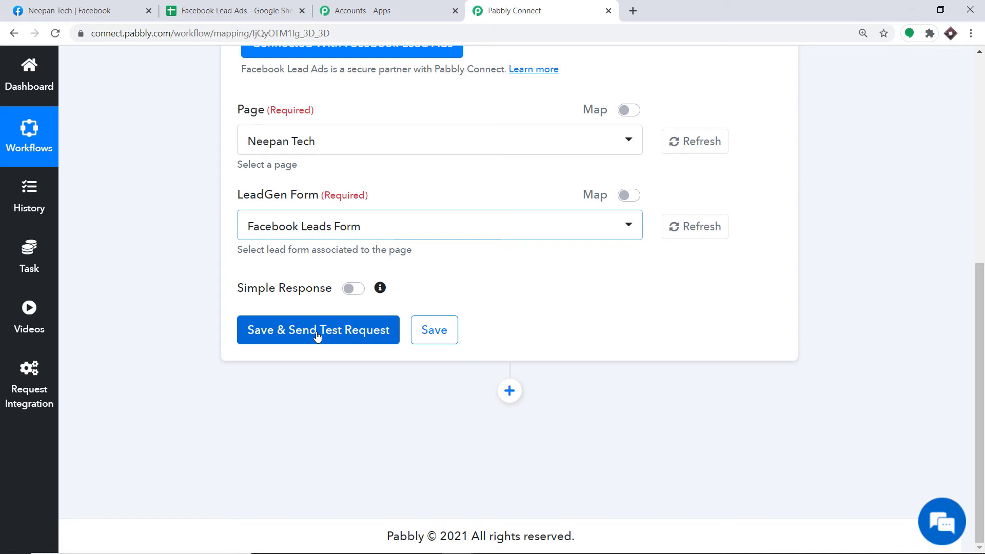
pyautogui.moveTo(328, 232)
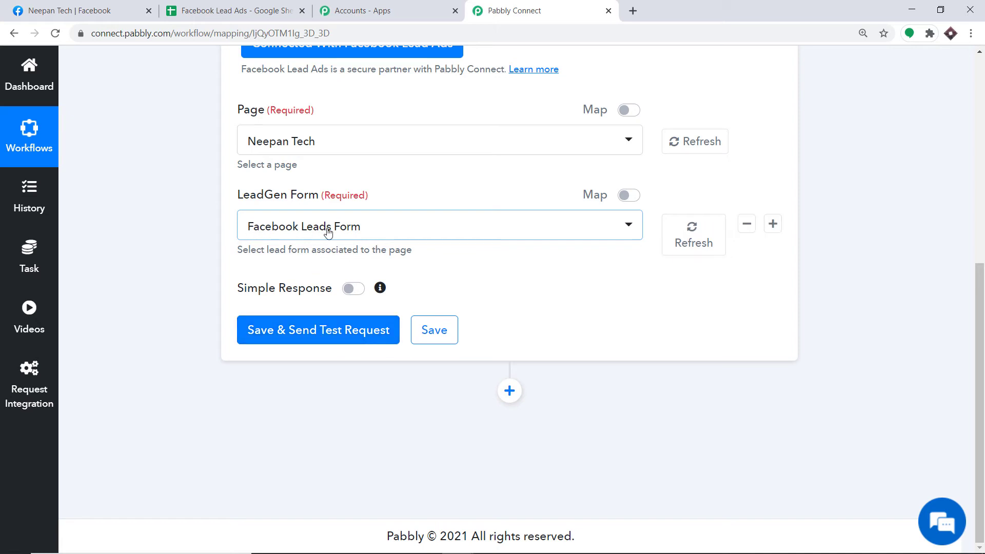
pyautogui.click(304, 332)
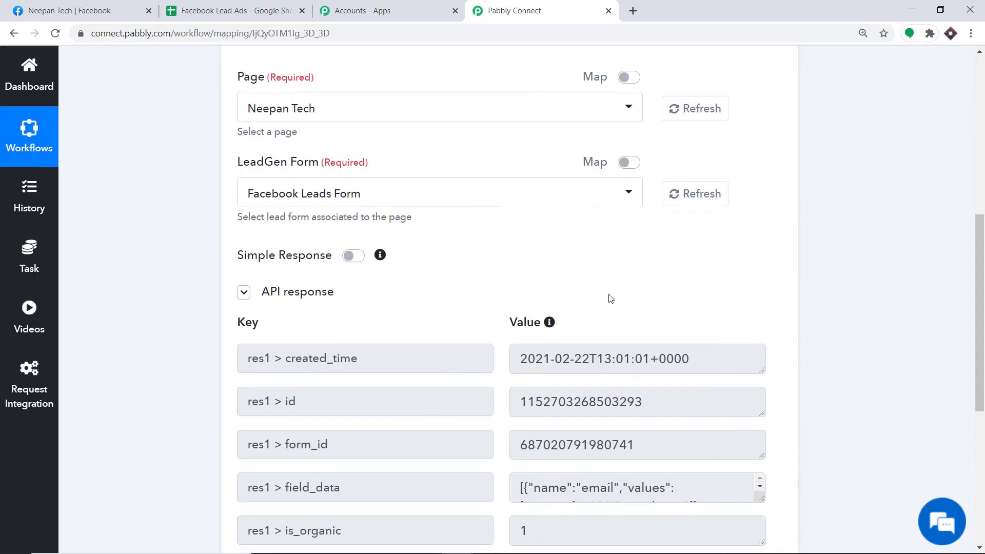
# - Add a new action step below the trigger
pyautogui.scroll(-4, 610, 295)
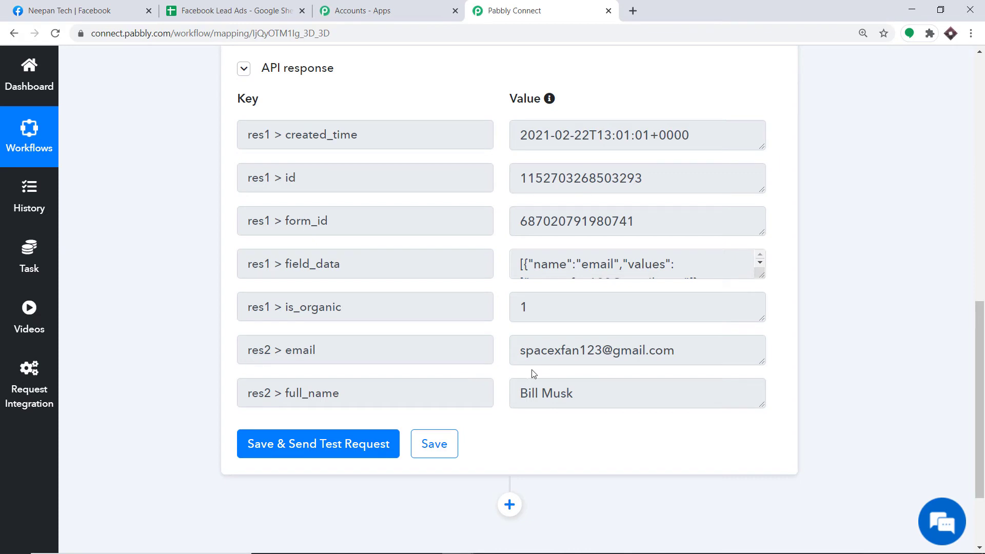
pyautogui.scroll(-3, 530, 358)
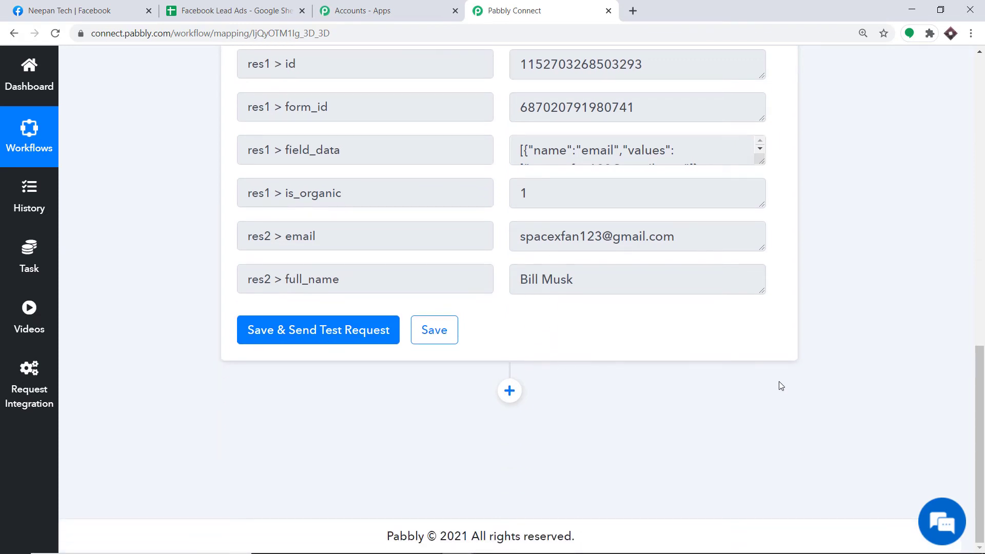
pyautogui.click(509, 391)
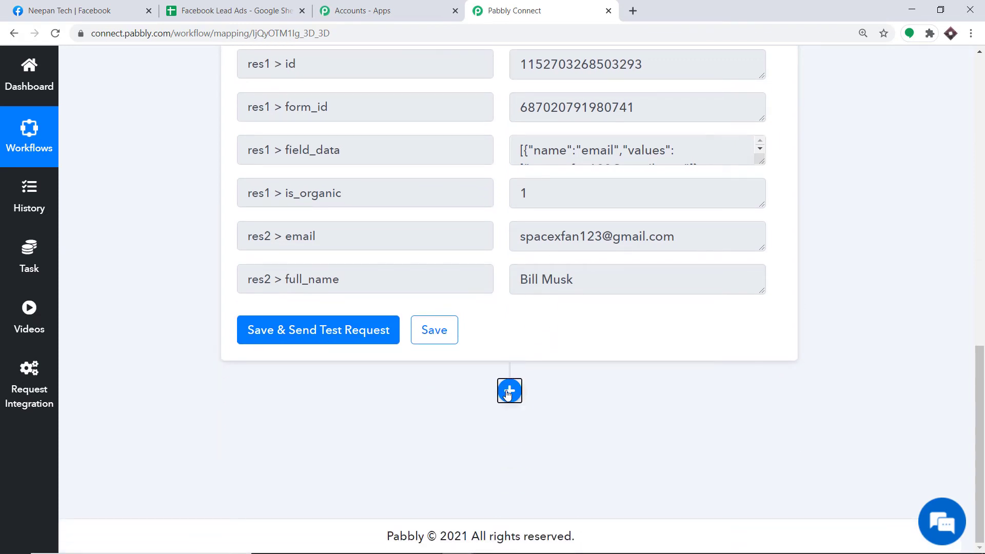
# - Search 'google sheet', choose Google Sheets, and set the action event to Add New Row
pyautogui.scroll(-5, 676, 312)
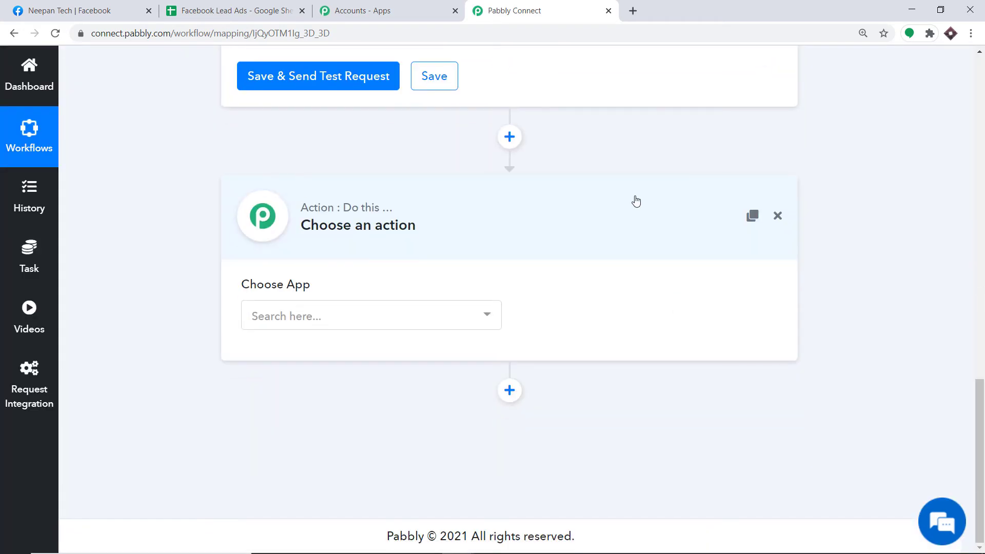
pyautogui.click(329, 307)
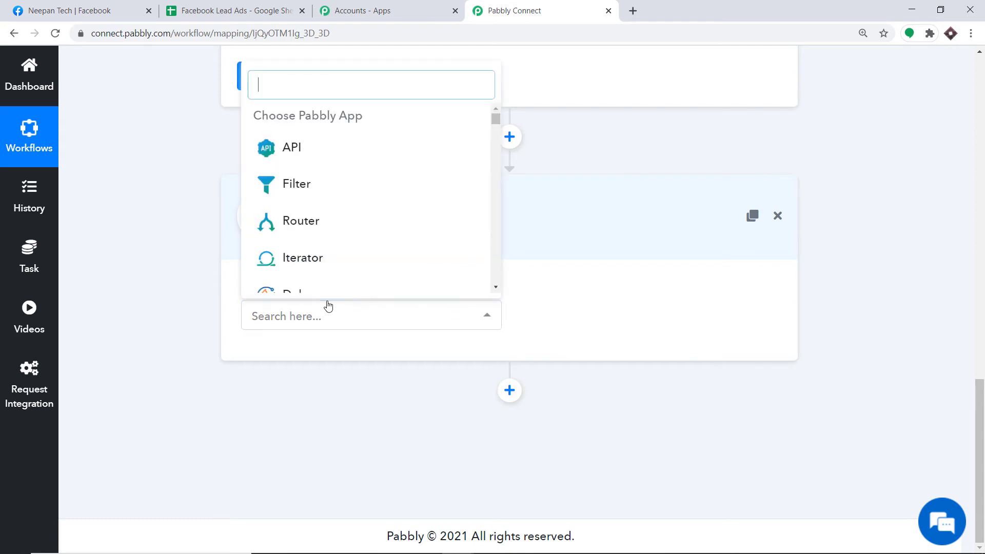
pyautogui.write('goog')
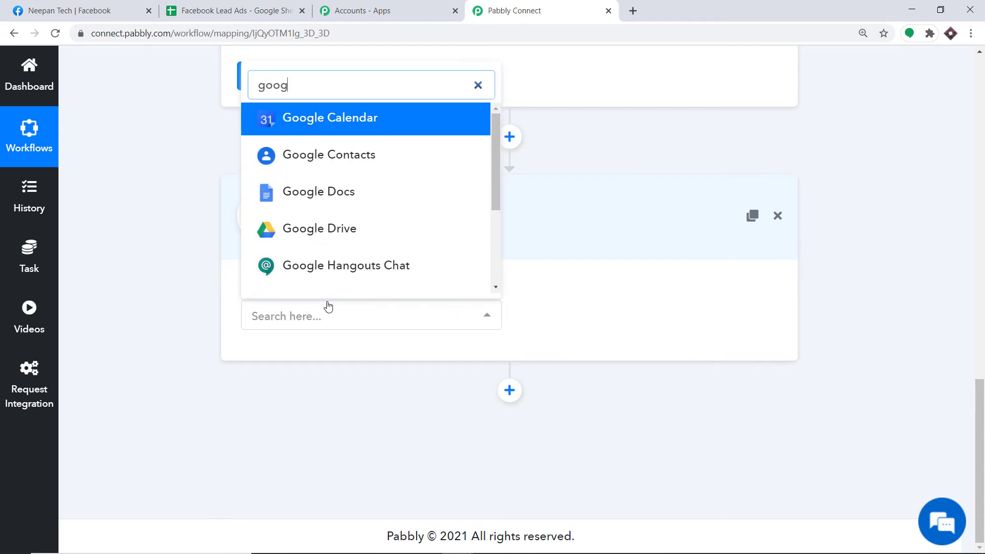
pyautogui.write('le sheet')
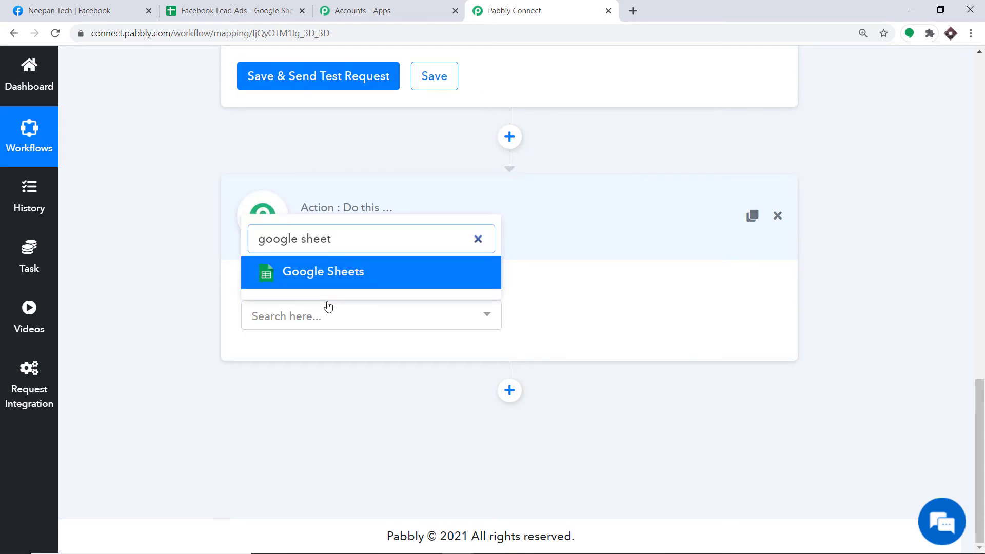
pyautogui.click(340, 274)
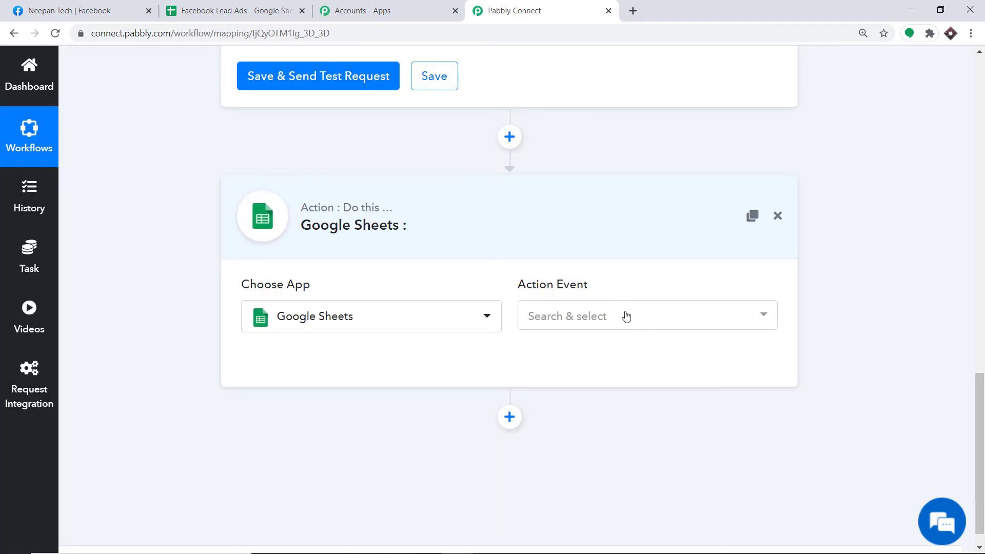
pyautogui.click(626, 316)
pyautogui.scroll(-2, 633, 211)
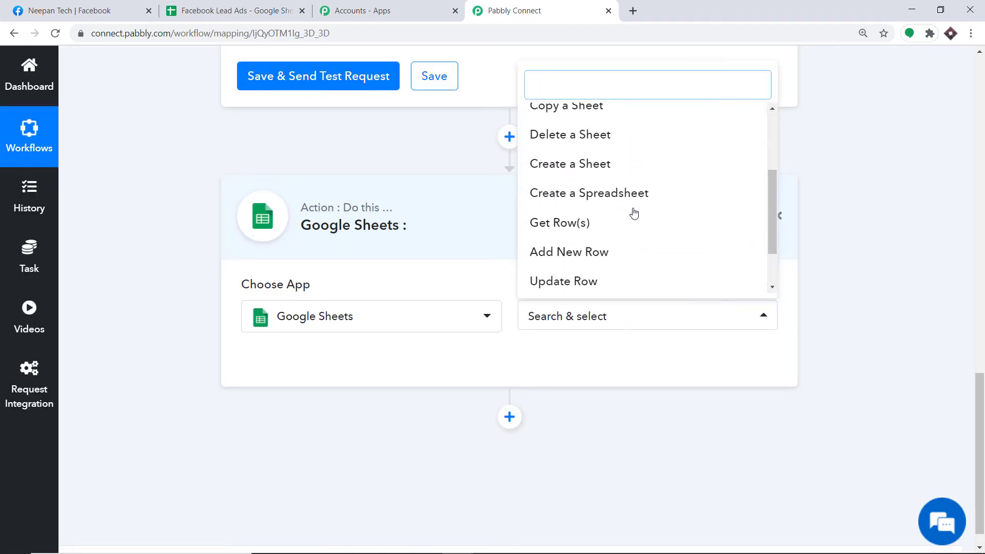
pyautogui.click(595, 254)
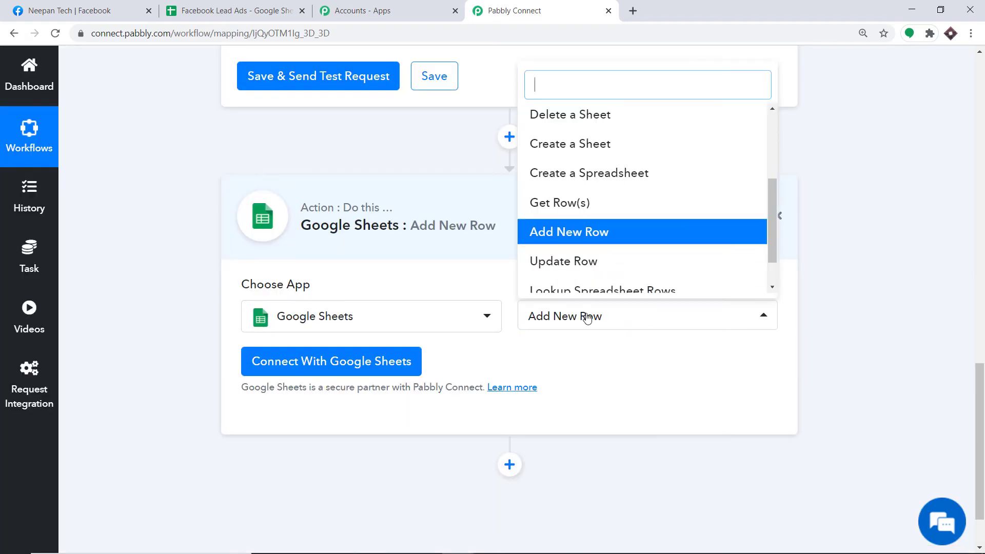
pyautogui.scroll(3, 567, 145)
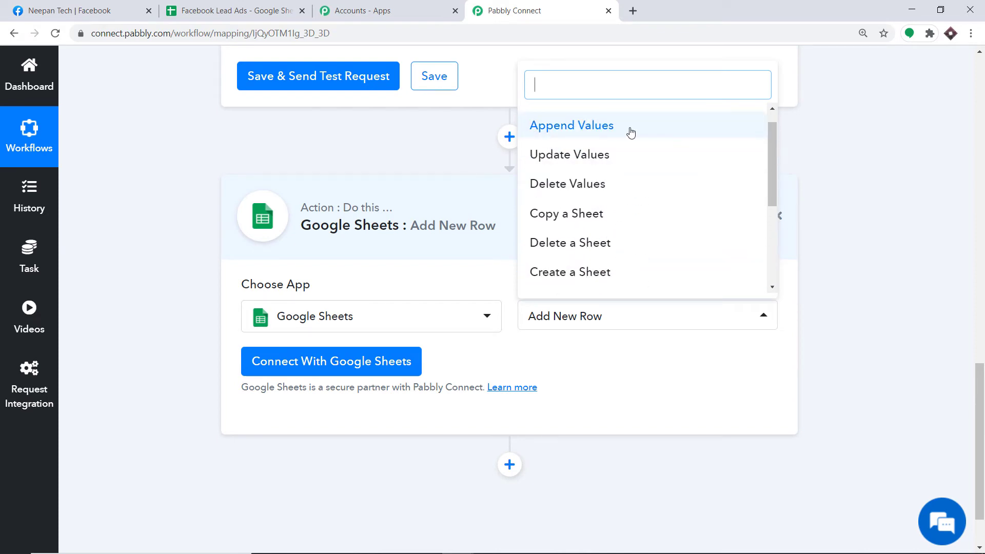
pyautogui.scroll(-2, 567, 167)
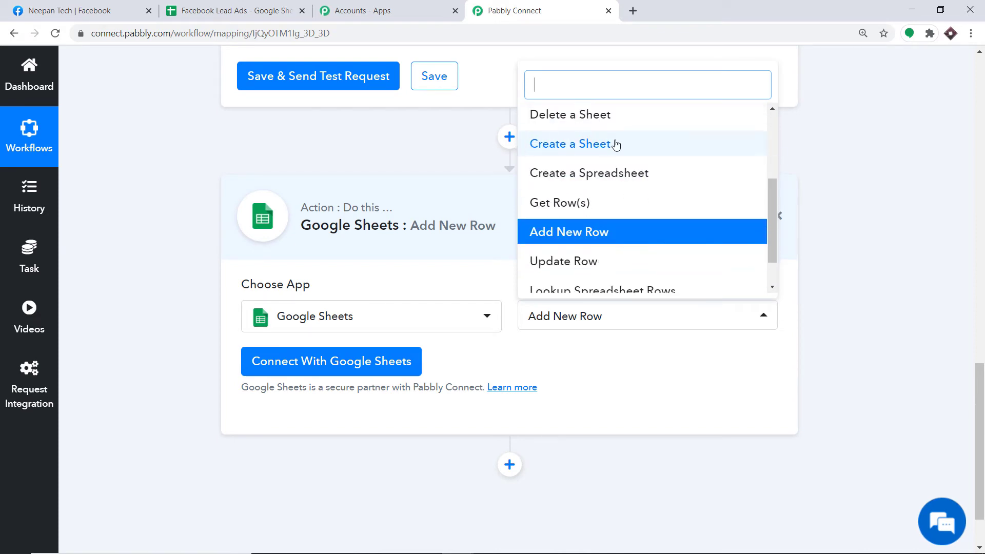
pyautogui.scroll(-1, 620, 213)
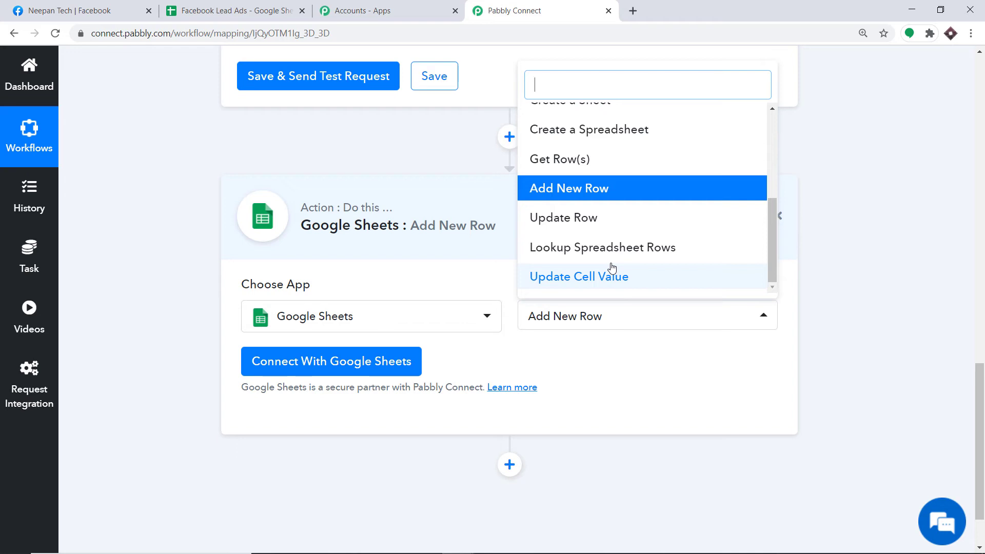
pyautogui.click(588, 392)
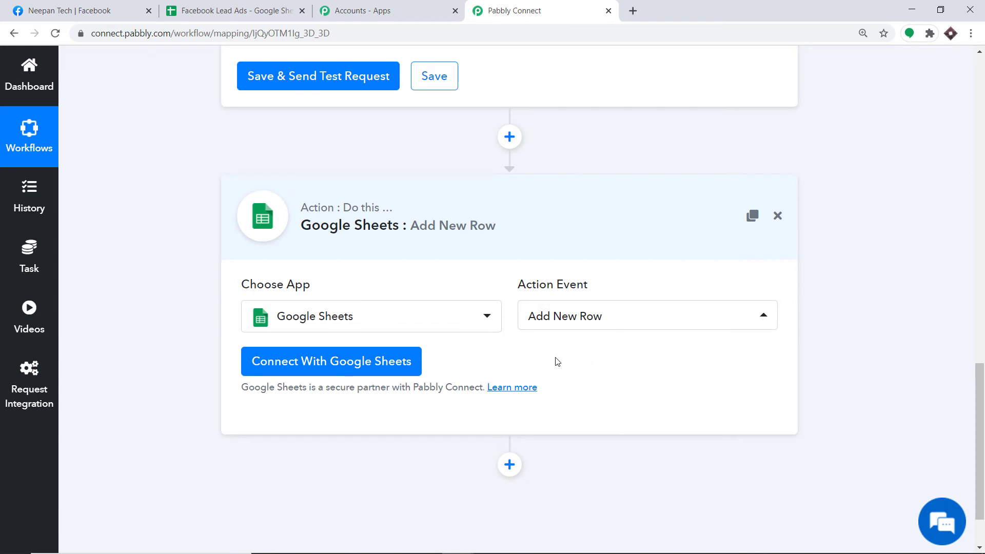
# - Check the Facebook Lead Ads spreadsheet's empty rows under the Name and Email headers
pyautogui.click(231, 8)
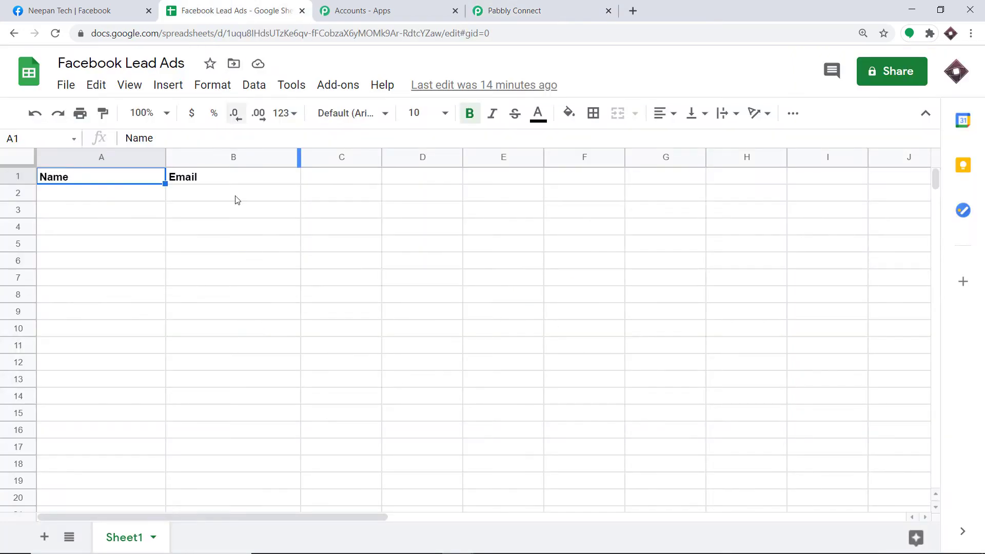
pyautogui.click(185, 218)
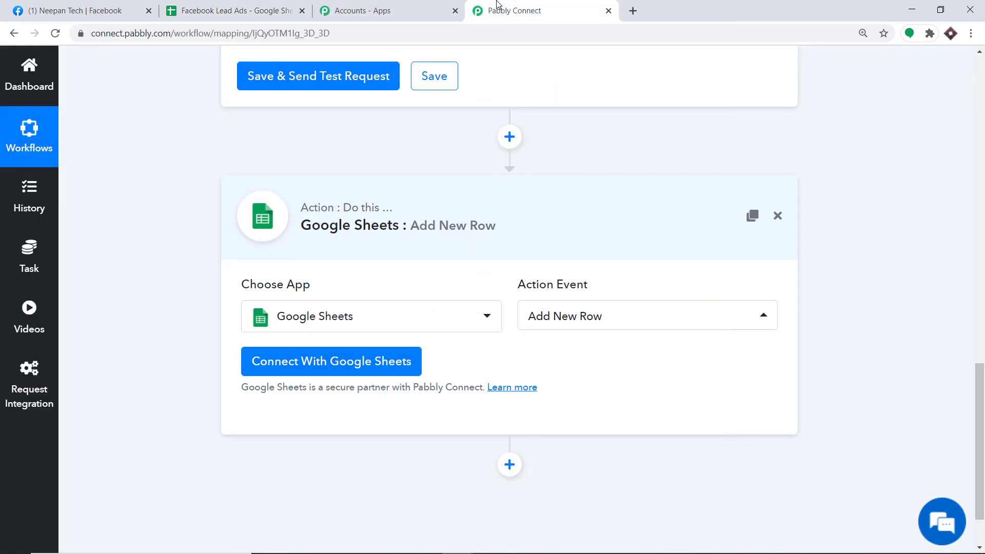
# - Connect Google Sheets by signing in with a Google account and allowing Pabbly Connect access
pyautogui.click(486, 8)
pyautogui.click(266, 11)
pyautogui.click(281, 360)
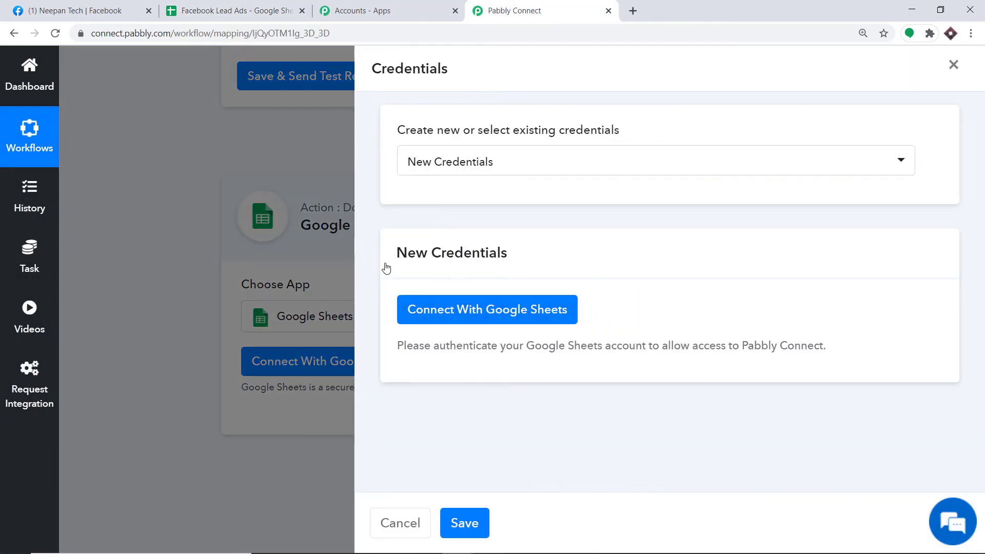
pyautogui.click(443, 318)
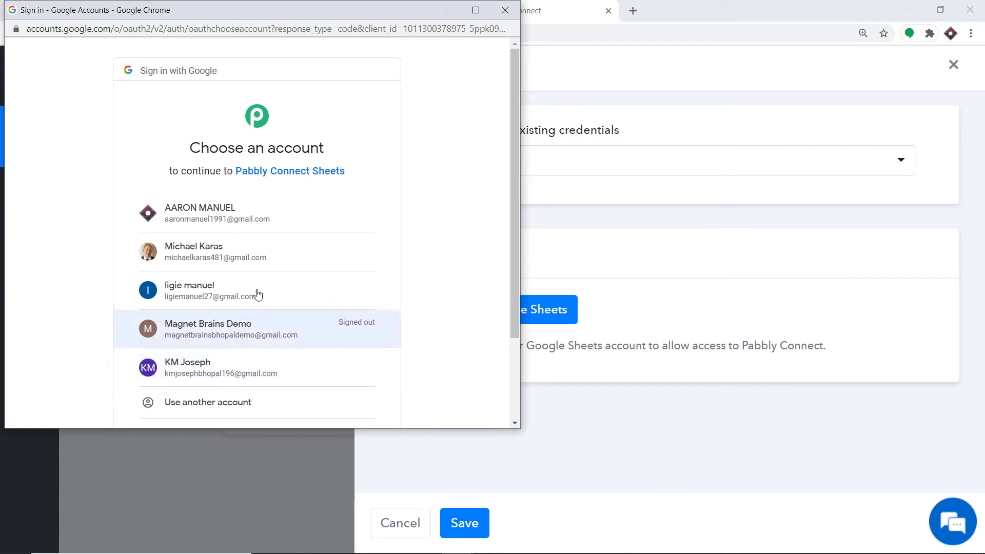
pyautogui.moveTo(249, 8); pyautogui.dragTo(734, 44)
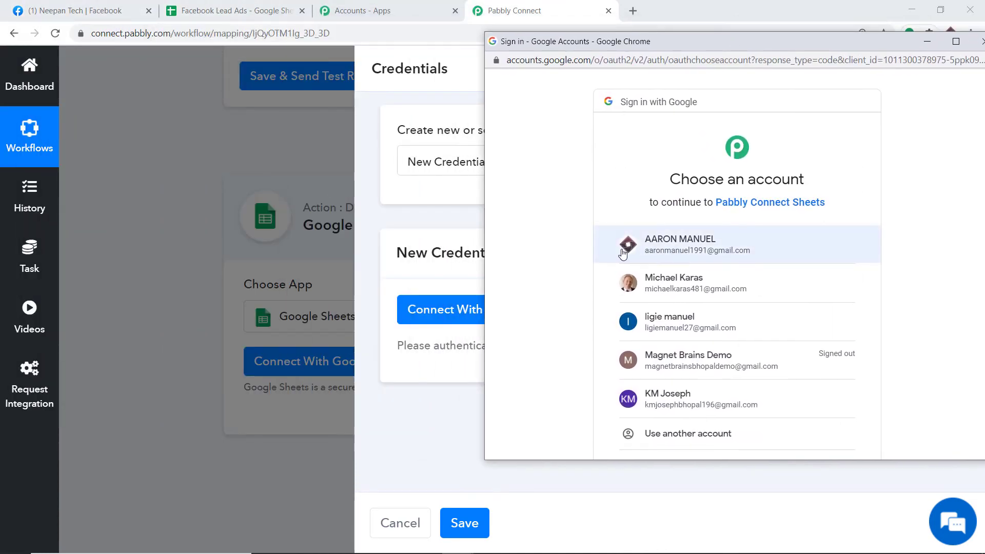
pyautogui.click(689, 251)
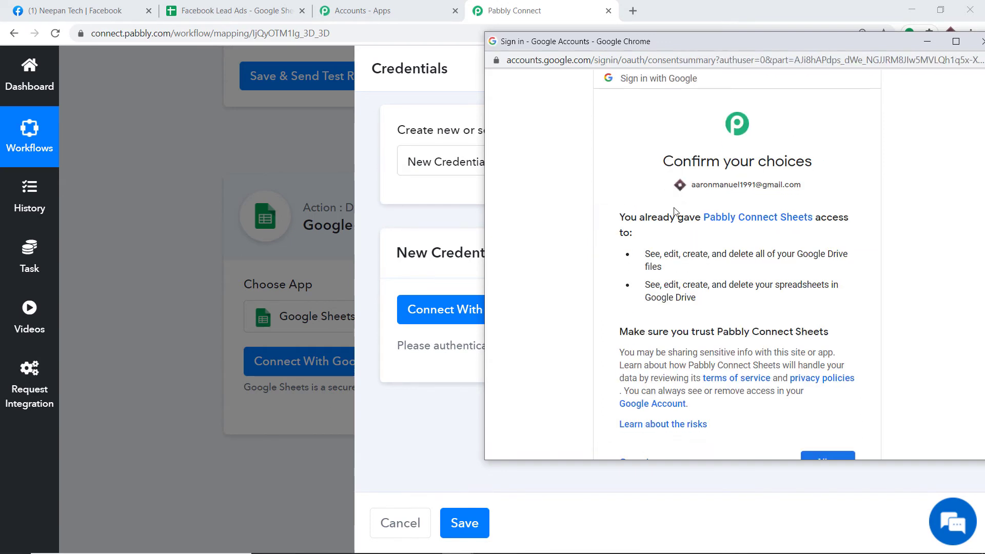
pyautogui.scroll(-2, 750, 292)
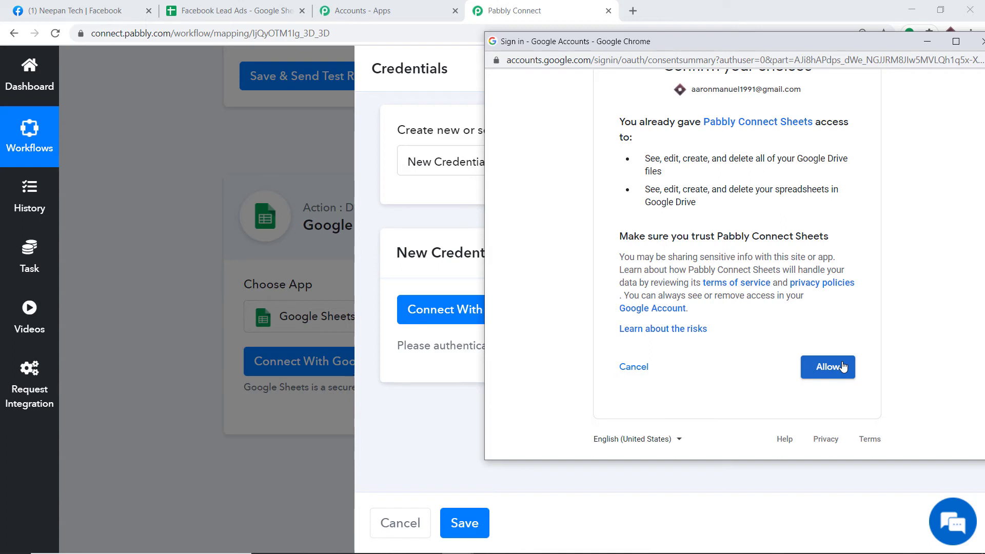
pyautogui.click(843, 367)
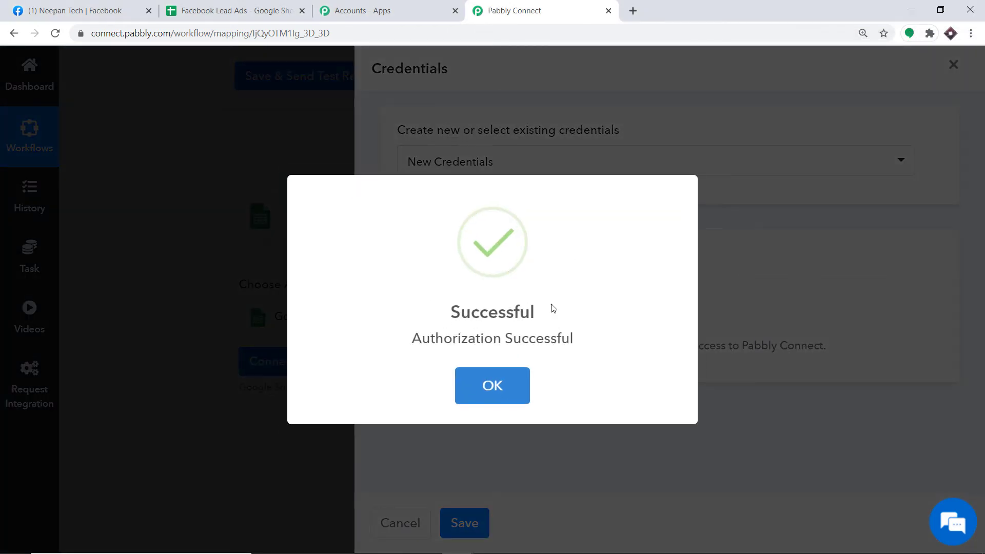
pyautogui.click(494, 383)
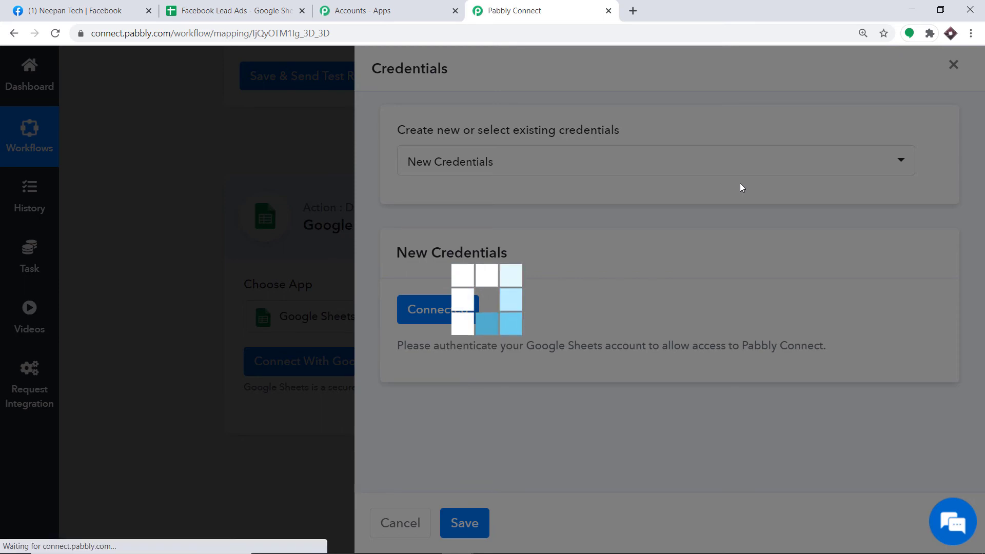
# - Choose the Facebook Lead Ads spreadsheet for the Add New Row action
pyautogui.scroll(-5, 648, 222)
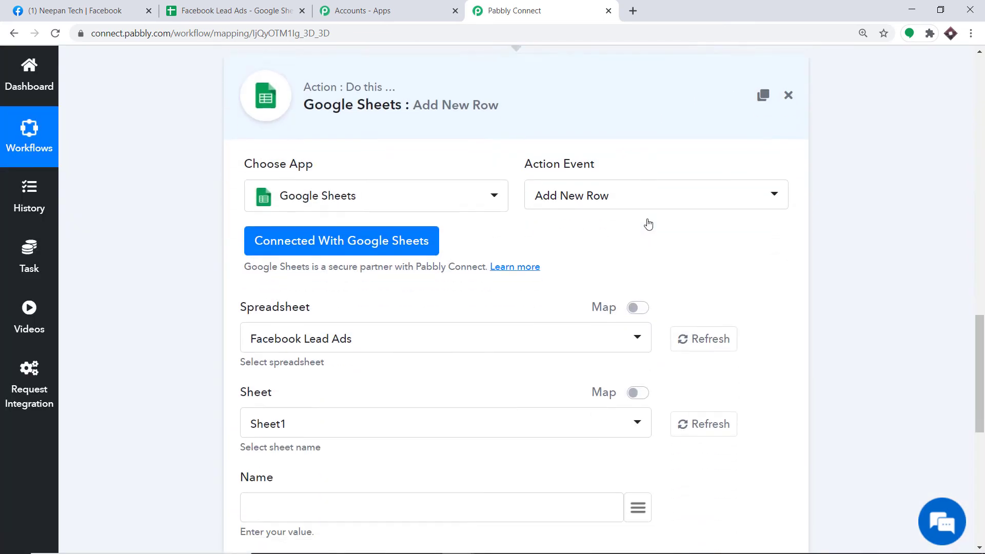
pyautogui.scroll(-1, 642, 220)
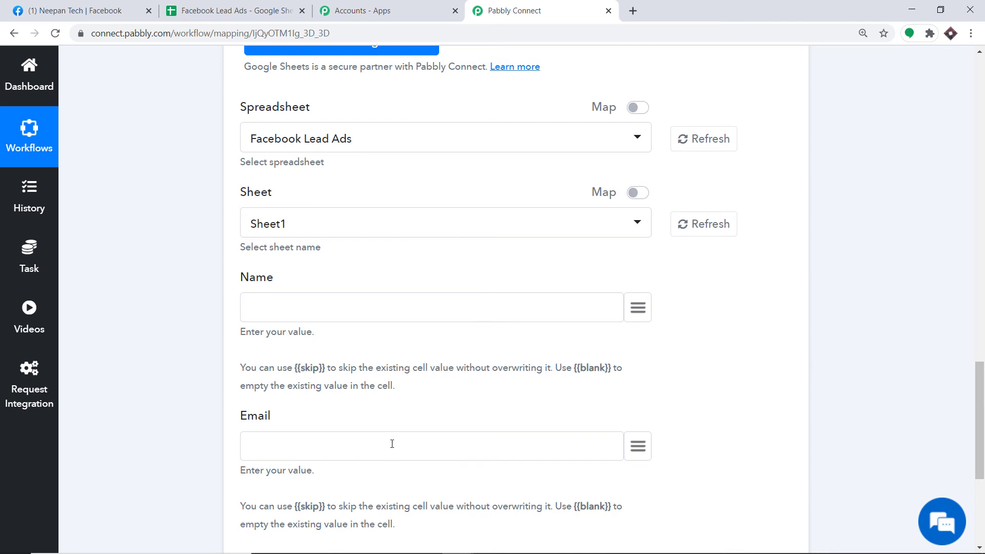
pyautogui.scroll(1, 392, 444)
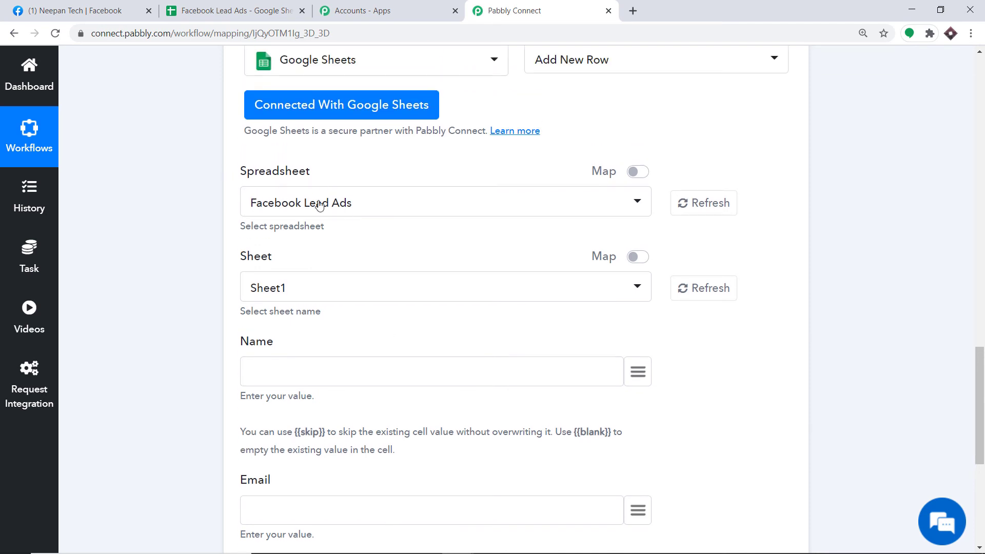
pyautogui.click(340, 204)
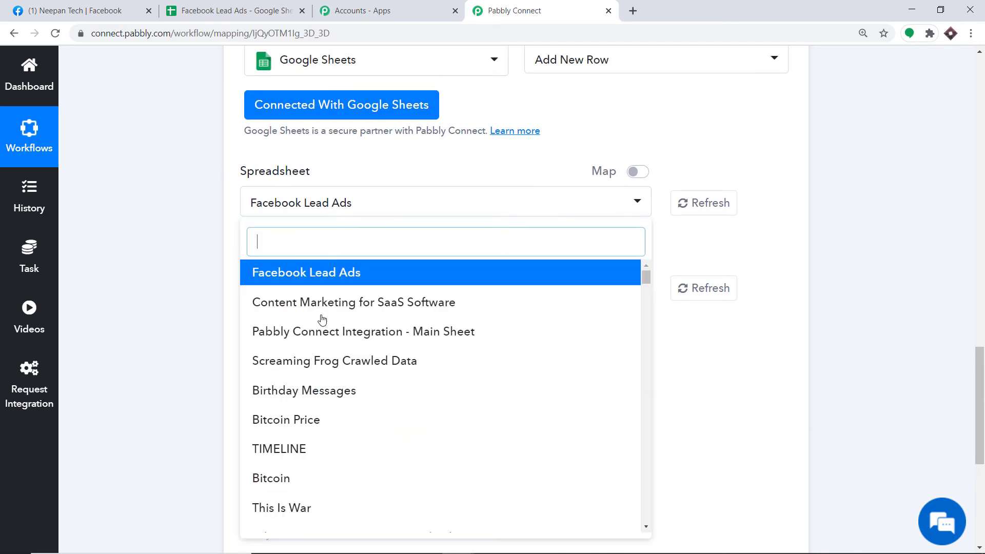
pyautogui.scroll(-10, 358, 411)
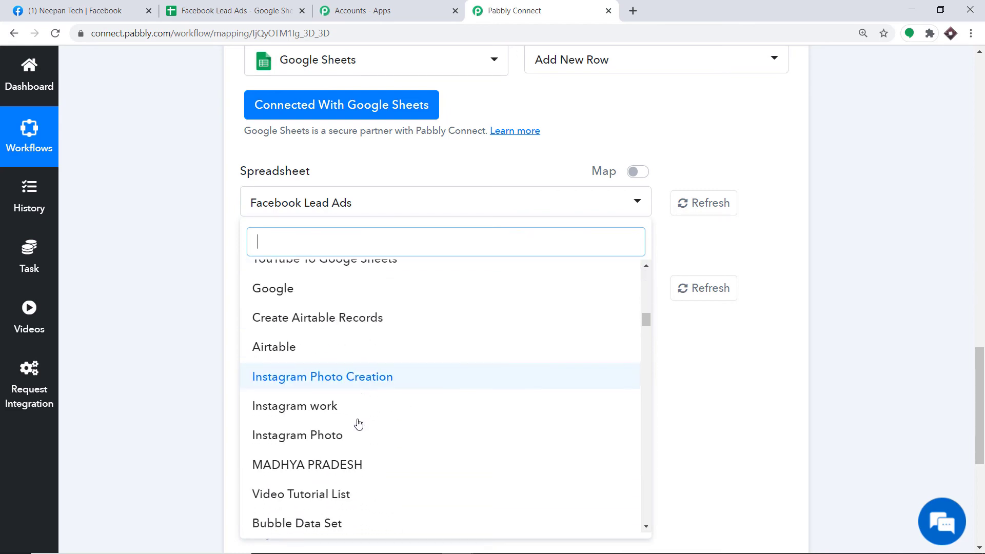
pyautogui.scroll(-3, 358, 424)
pyautogui.scroll(10, 354, 424)
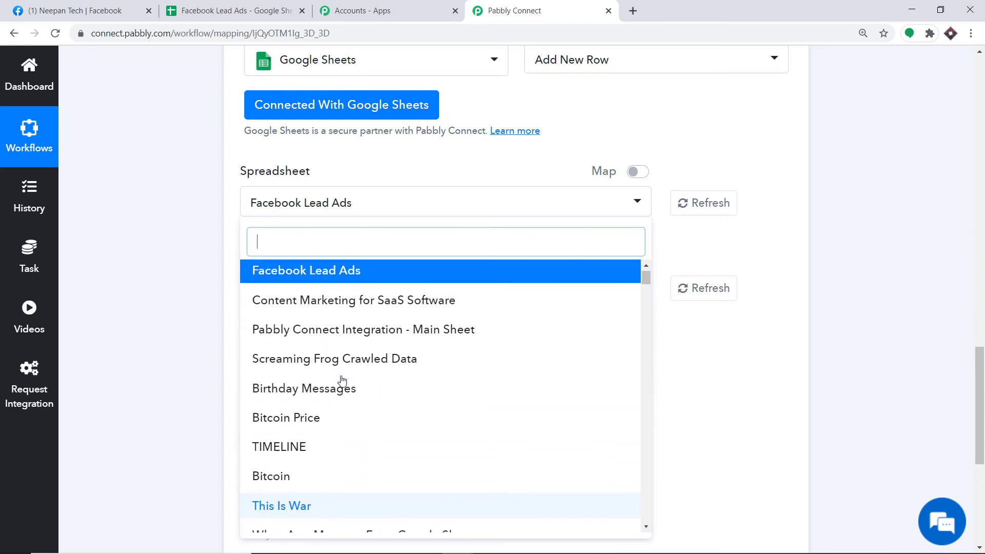
pyautogui.click(272, 274)
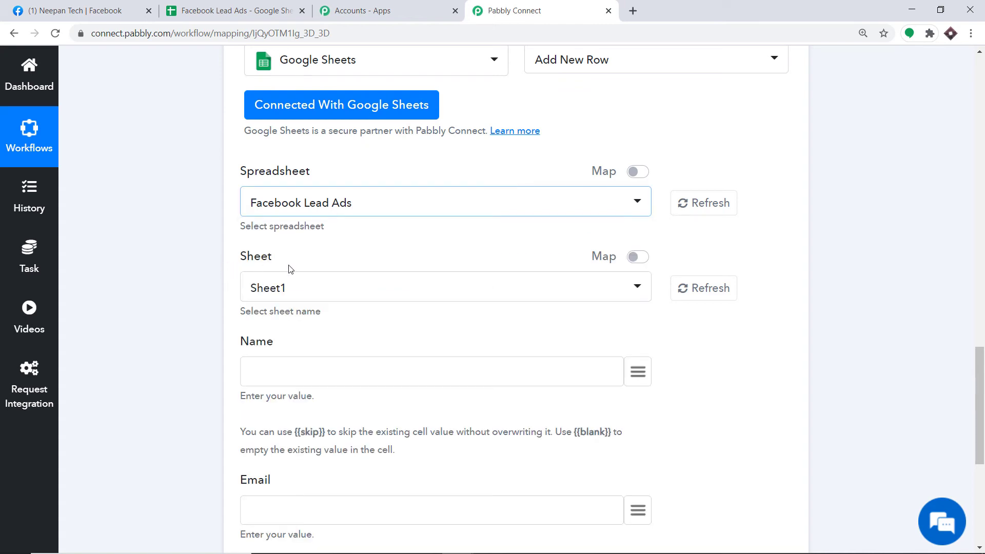
# - Compare with the sheet's Name and Email headers, then reveal the Name and Email fields in Pabbly
pyautogui.click(223, 7)
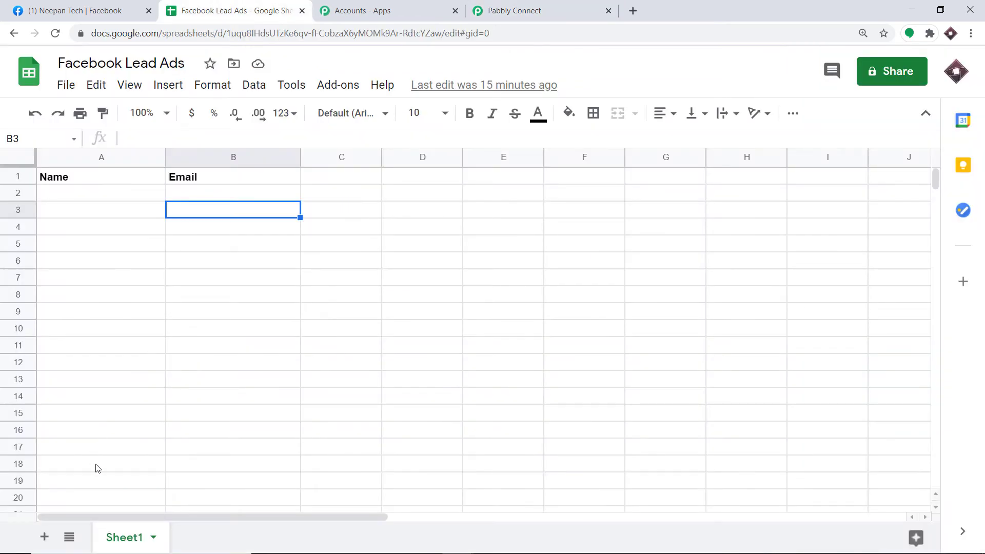
pyautogui.click(480, 11)
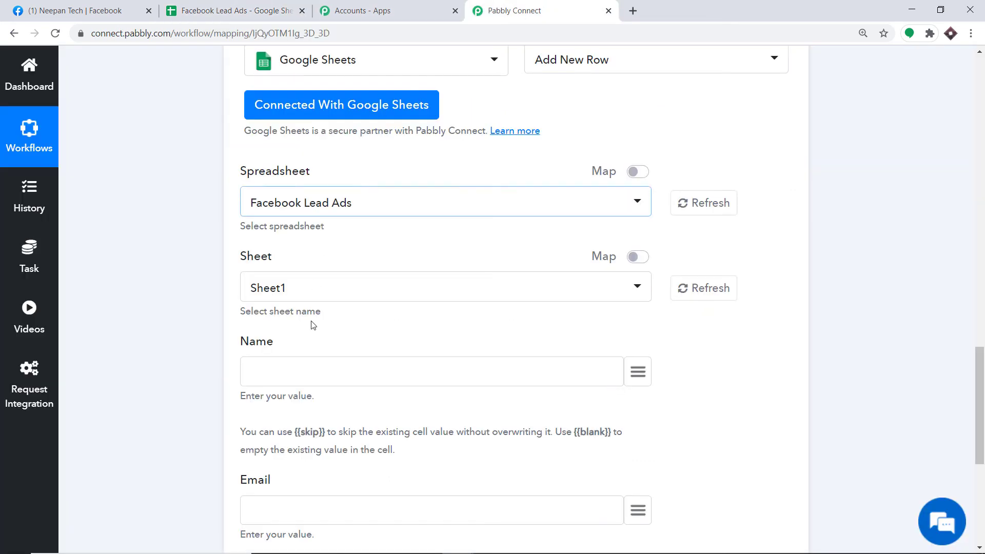
pyautogui.scroll(-3, 310, 328)
pyautogui.scroll(-1, 416, 237)
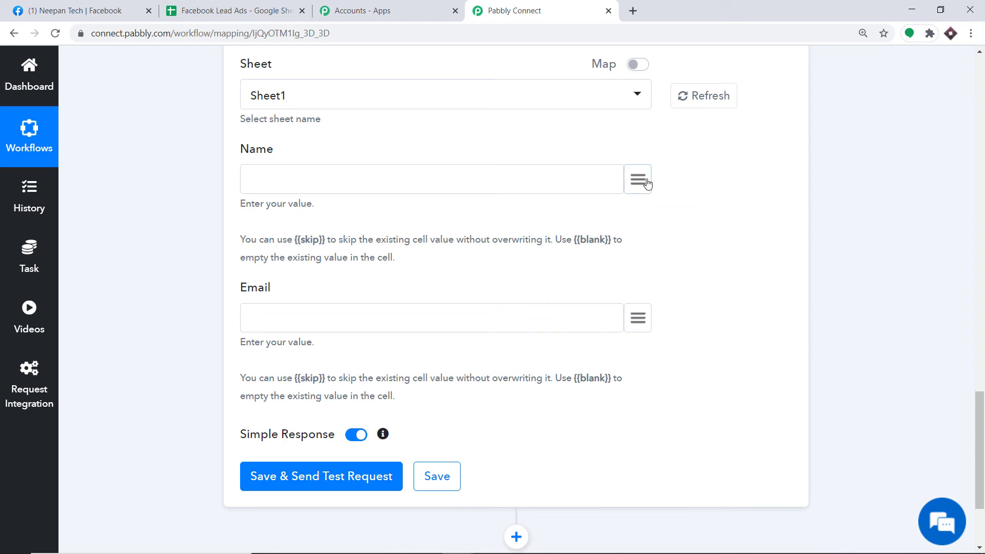
# - Map the trigger's res2 full_name into Name and res2 email into Email
pyautogui.click(648, 182)
pyautogui.scroll(-3, 558, 338)
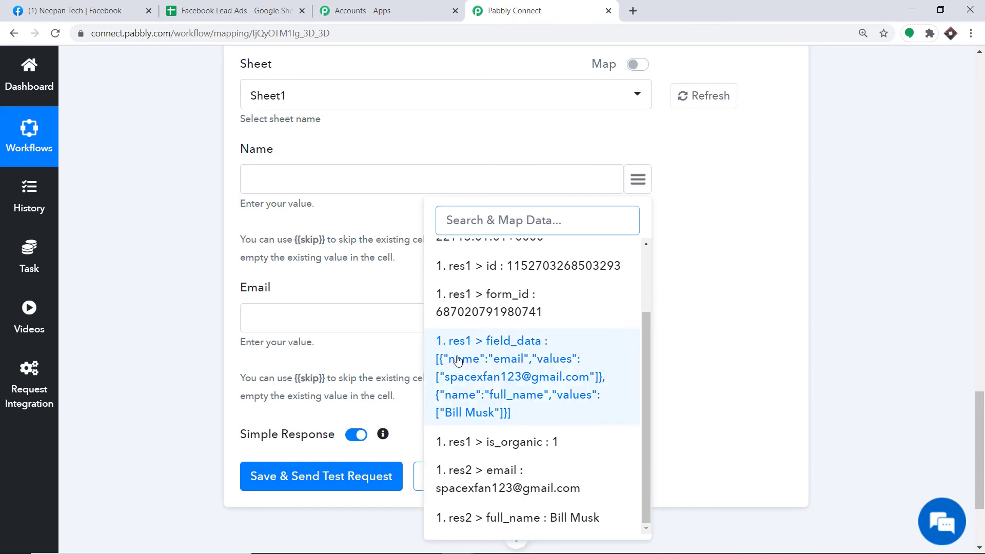
pyautogui.click(550, 518)
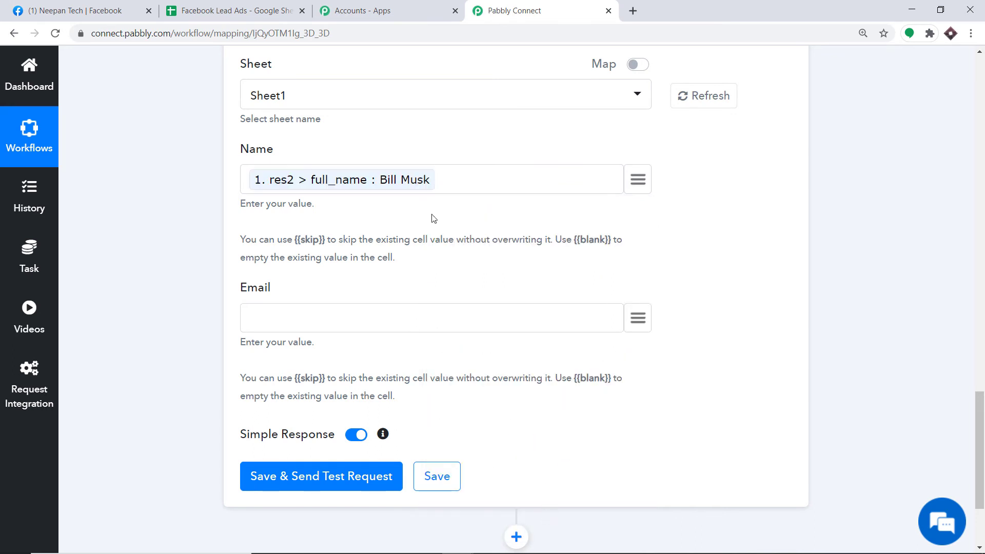
pyautogui.click(638, 318)
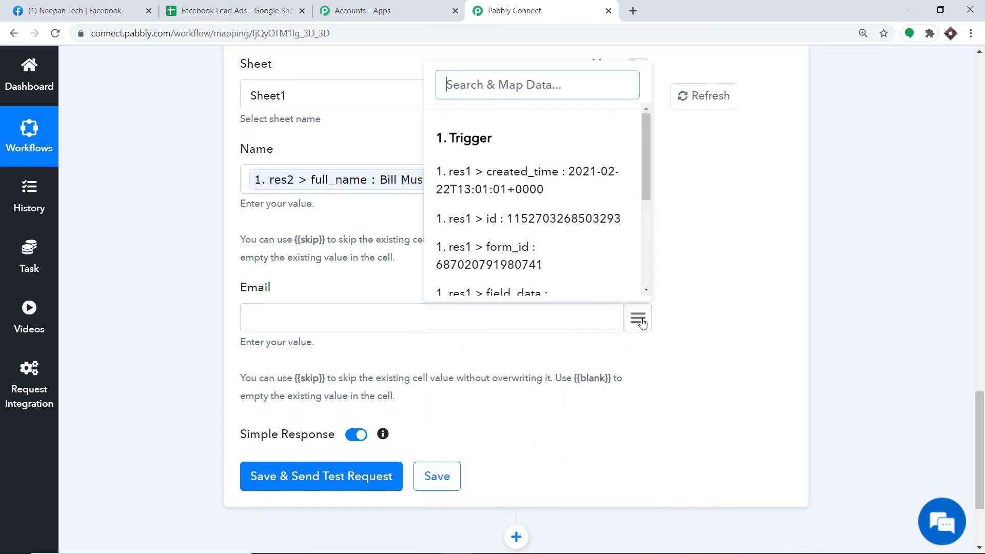
pyautogui.scroll(-3, 586, 203)
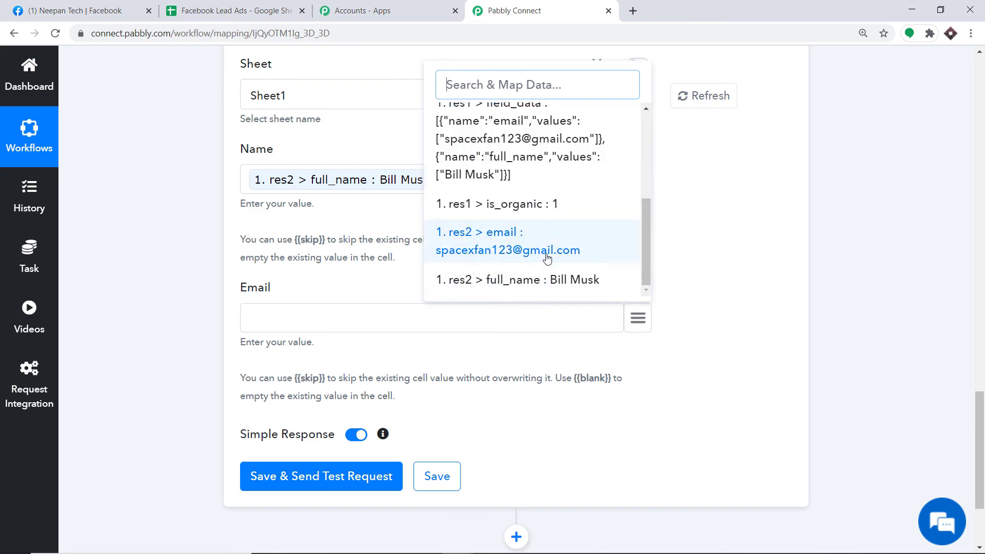
pyautogui.click(545, 242)
pyautogui.scroll(4, 550, 262)
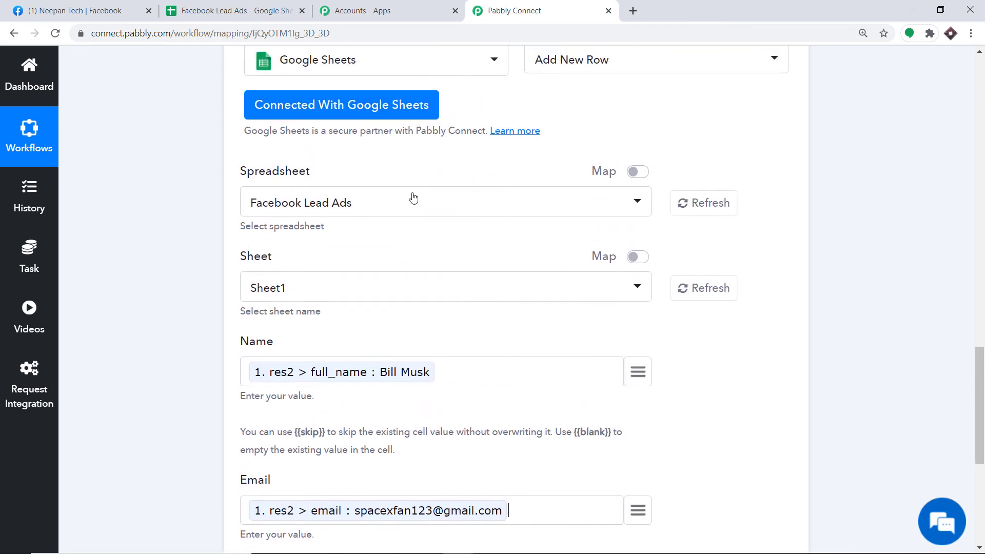
pyautogui.scroll(-7, 411, 196)
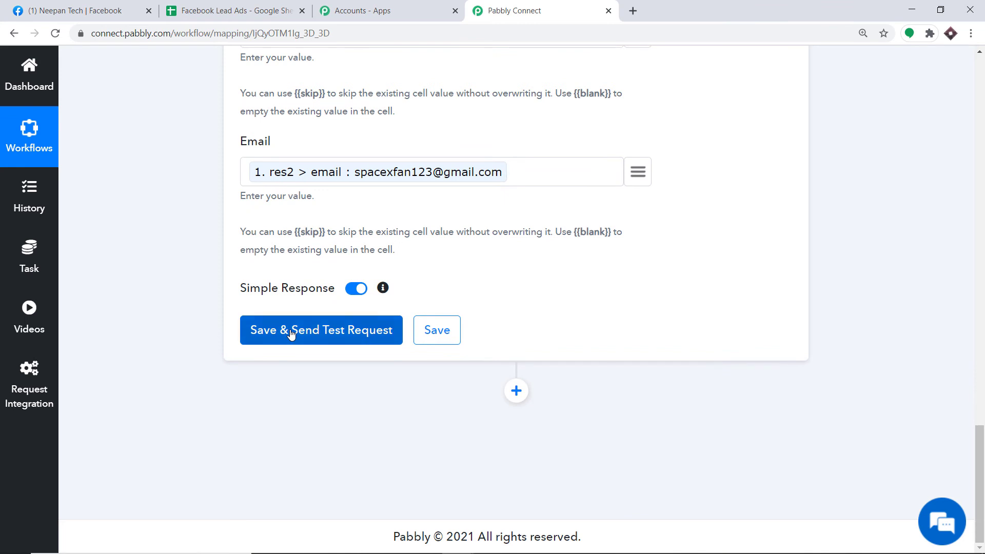
# - Send a test request, confirming 1 row updated in Sheet1!A2:B2 and the lead in row 2
pyautogui.click(291, 334)
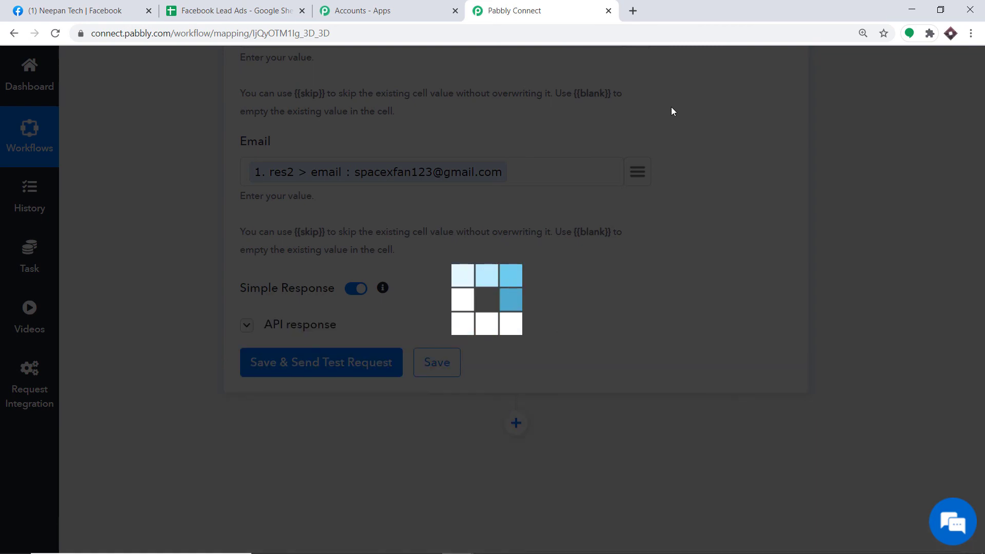
pyautogui.scroll(-4, 488, 298)
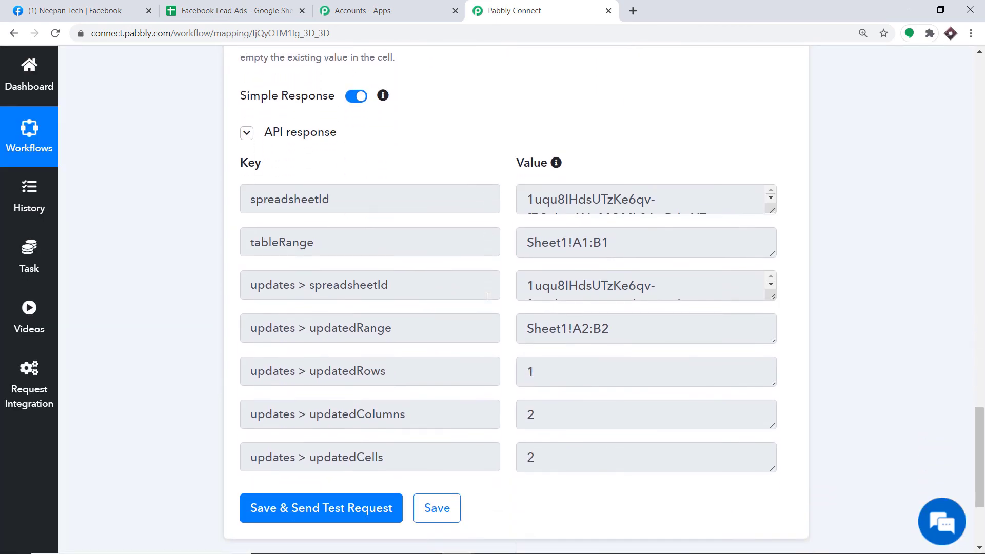
pyautogui.scroll(-1, 470, 295)
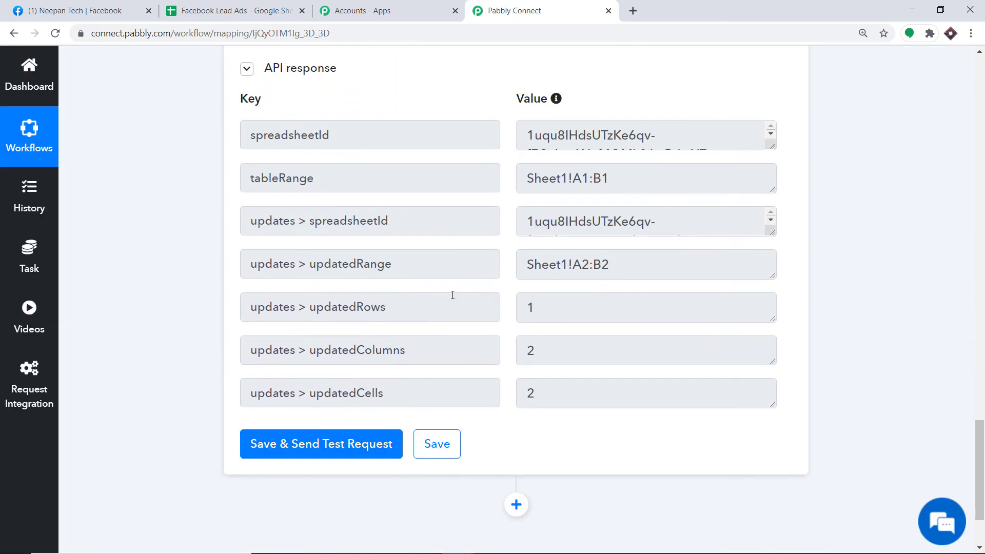
pyautogui.click(224, 9)
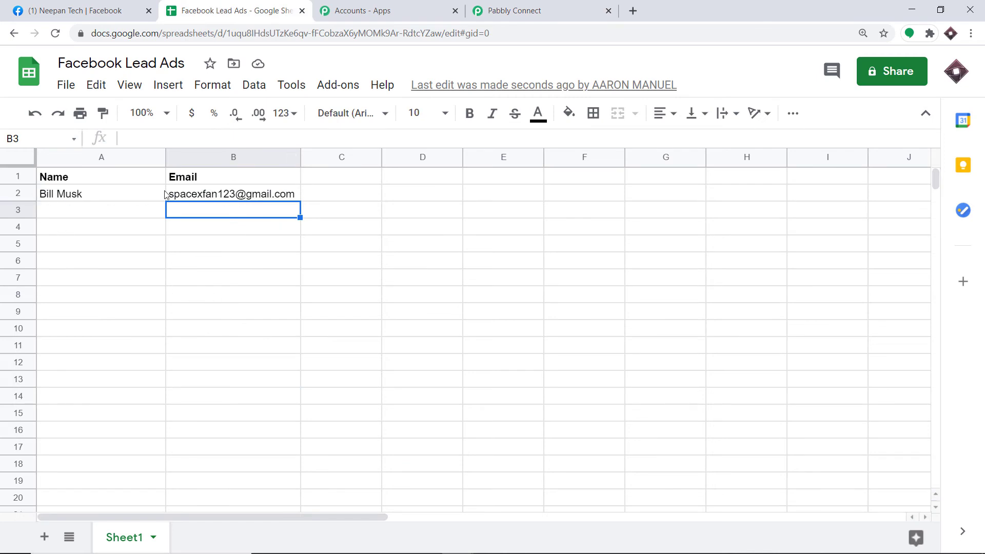
pyautogui.moveTo(238, 199)
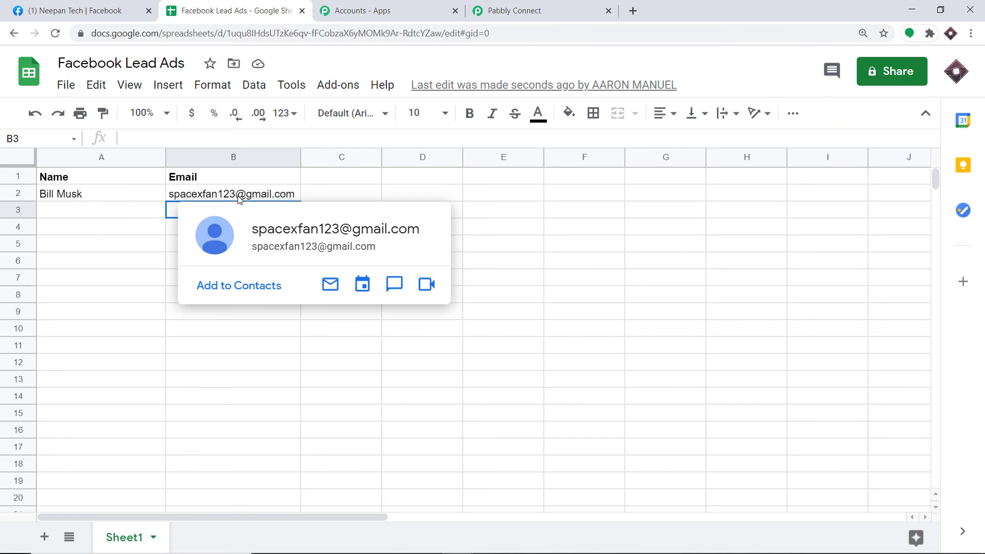
pyautogui.click(547, 6)
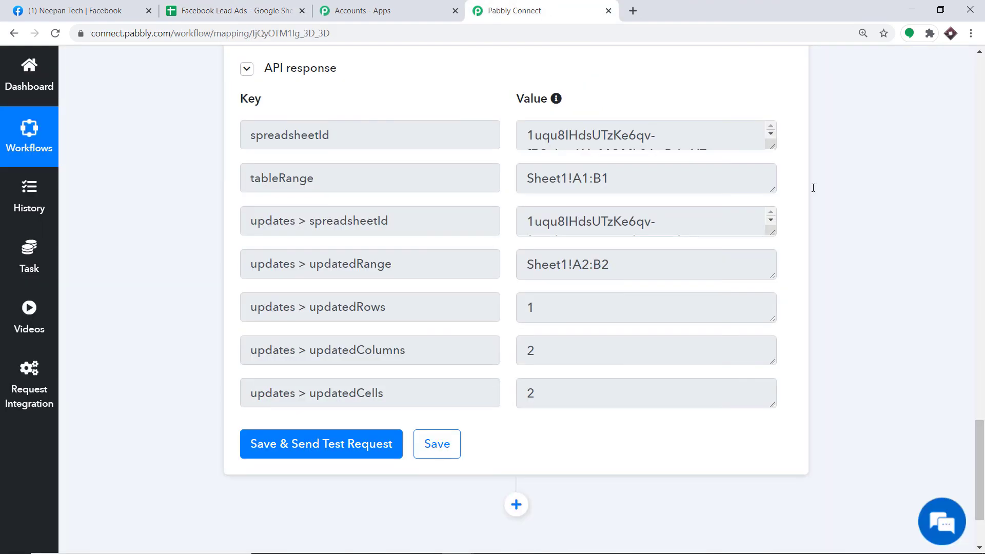
# - Collapse the Google Sheets action and Facebook Lead Ads trigger settings, then return to Facebook
pyautogui.scroll(8, 984, 290)
pyautogui.scroll(9, 984, 289)
pyautogui.click(699, 235)
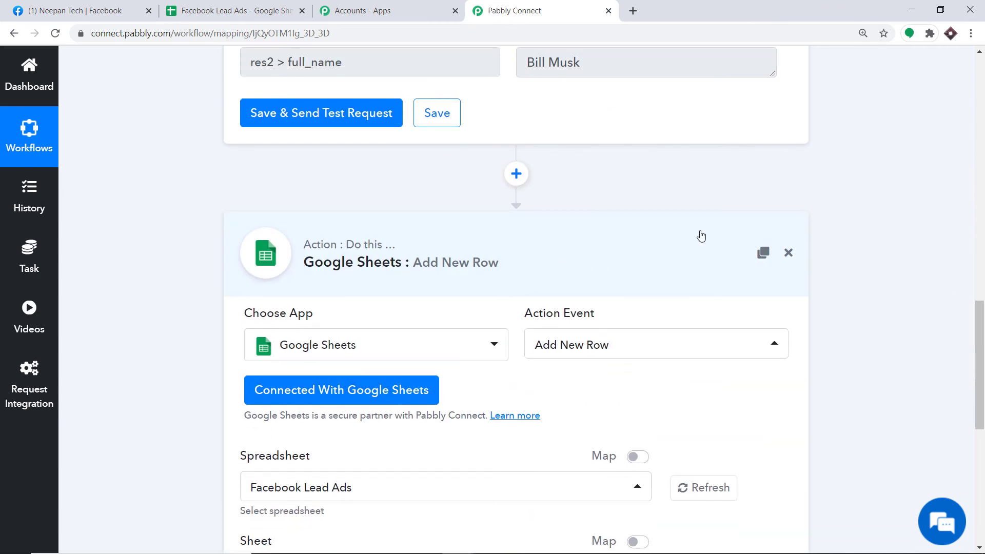
pyautogui.scroll(10, 984, 261)
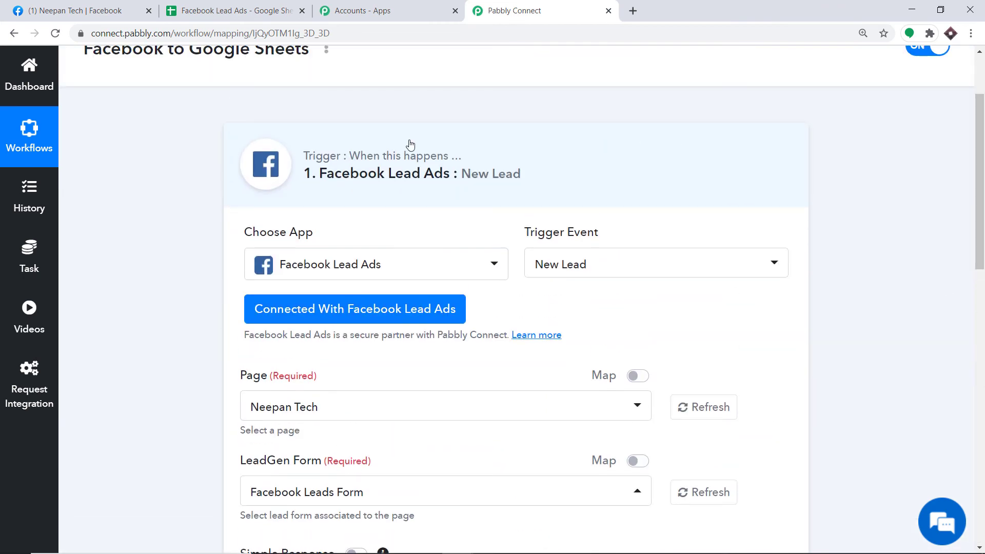
pyautogui.click(403, 149)
pyautogui.scroll(-1, 984, 252)
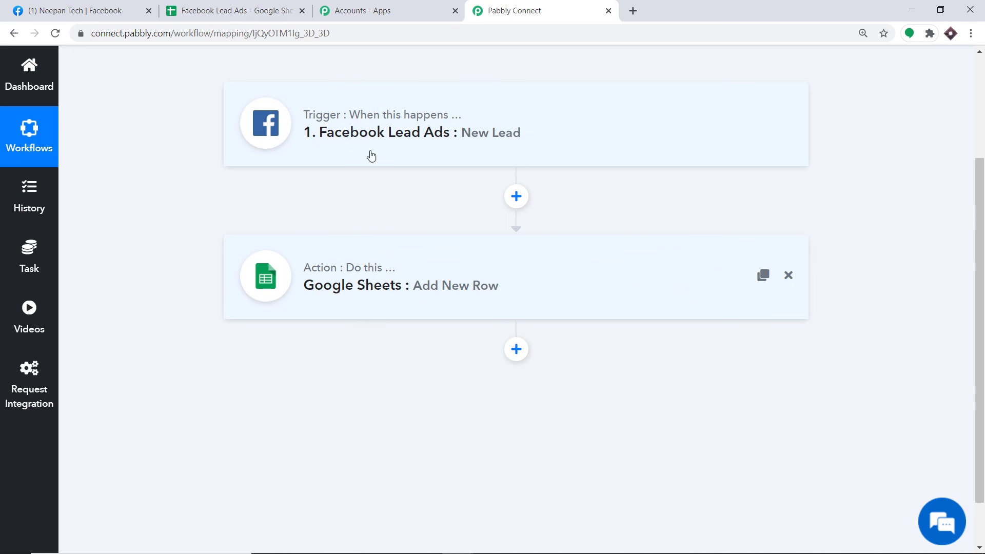
pyautogui.click(82, 12)
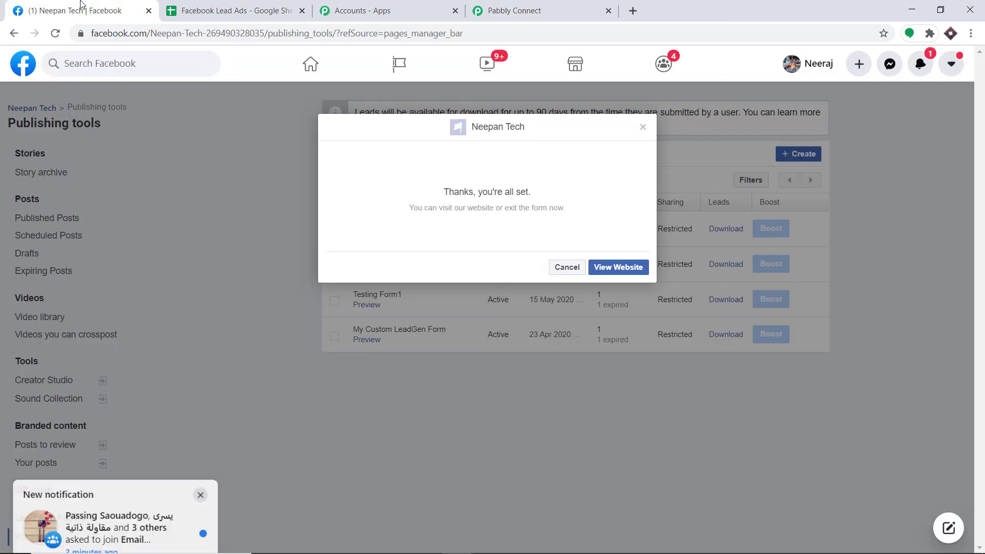
# - Open the Facebook Leads Form preview and replace the email answer with a different email
pyautogui.click(644, 127)
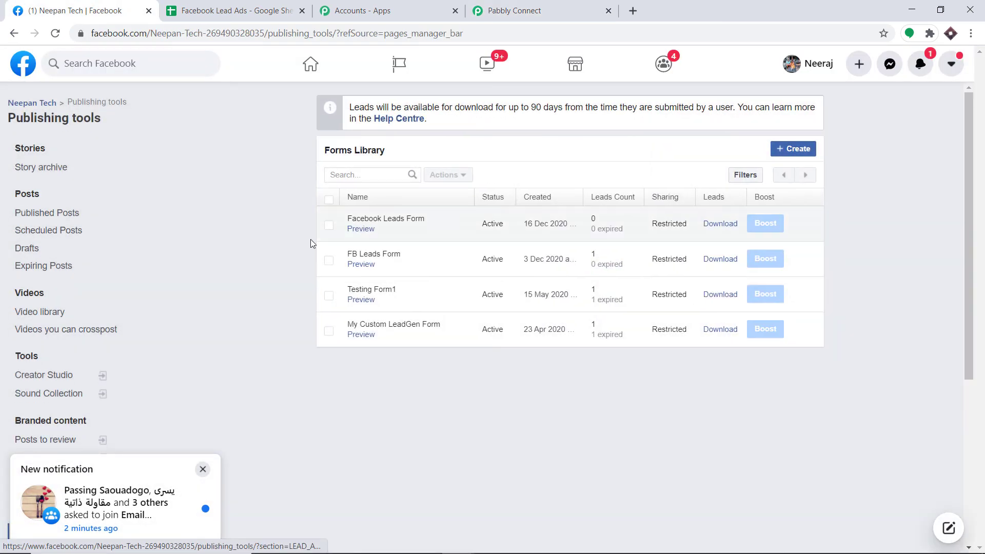
pyautogui.click(359, 235)
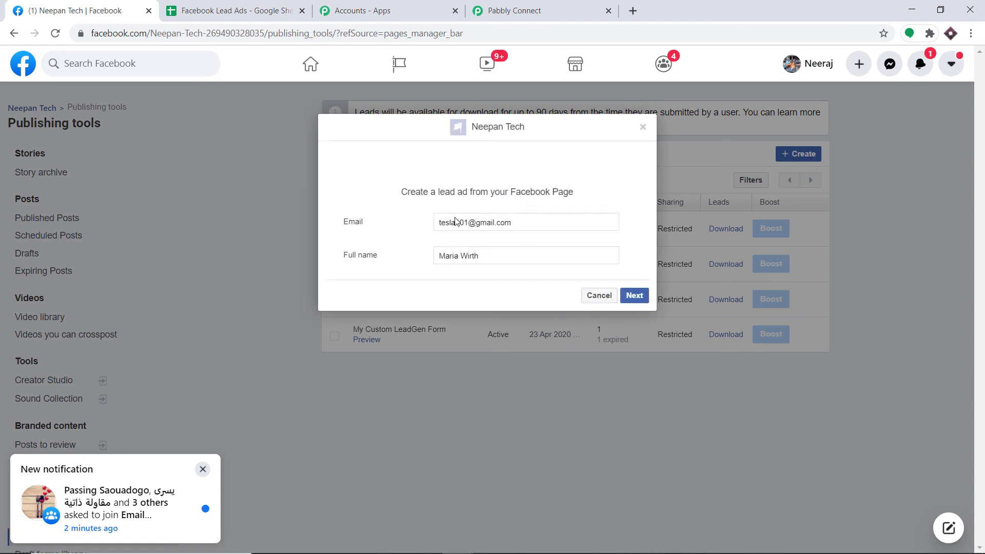
pyautogui.moveTo(520, 220); pyautogui.dragTo(430, 222)
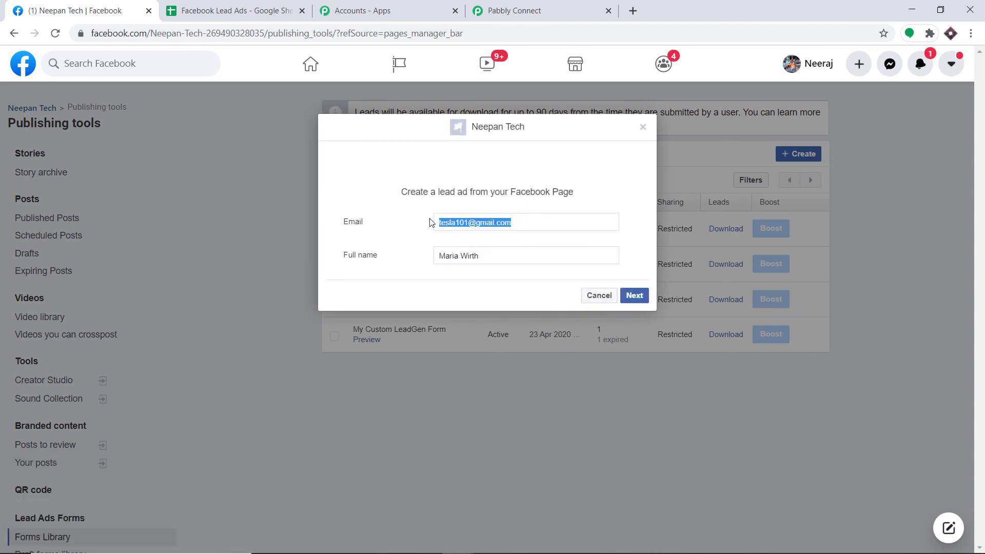
pyautogui.press('BackSpace')
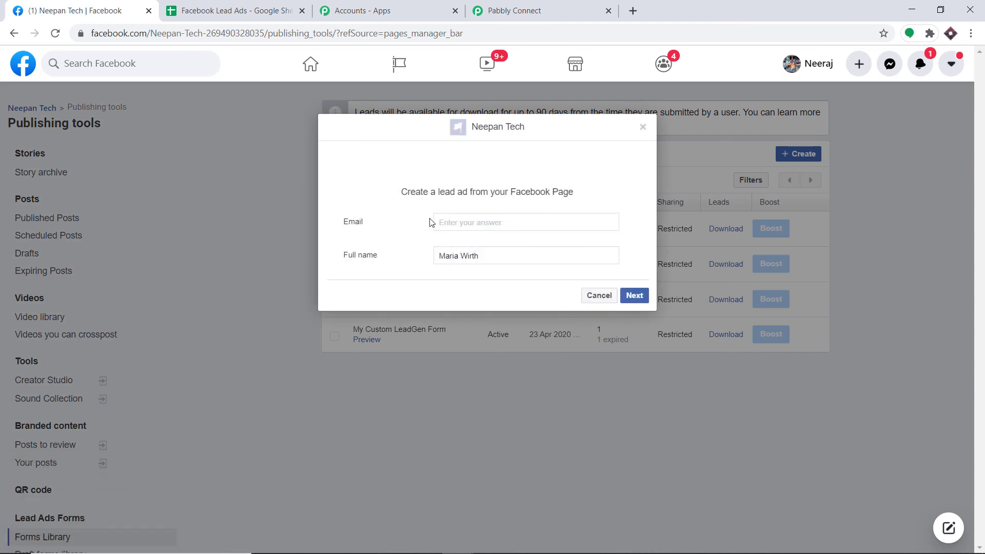
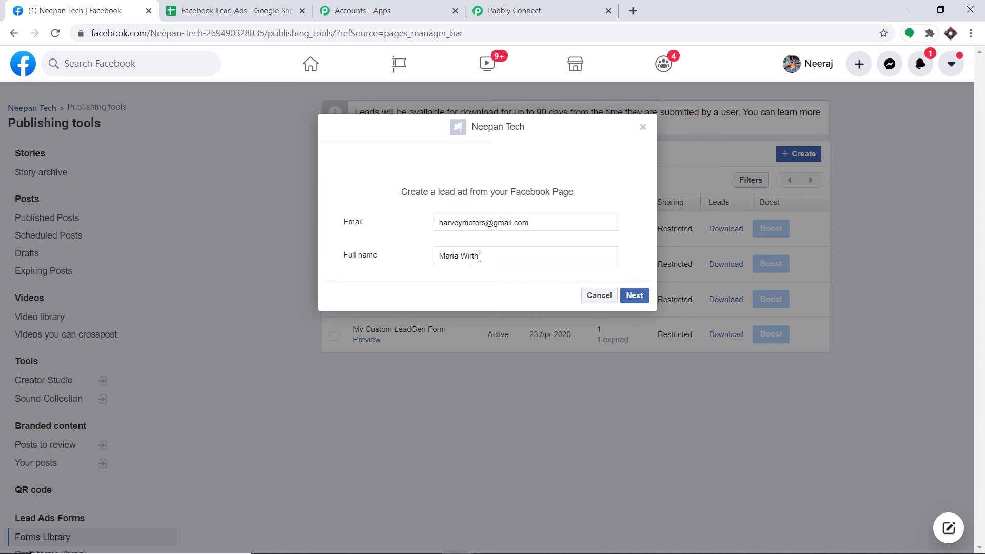
# - Replace the full name answer with a different name and submit the test lead
pyautogui.moveTo(480, 256); pyautogui.dragTo(384, 250)
pyautogui.press('BackSpace')
pyautogui.write('Harvey Dent')
pyautogui.click(635, 296)
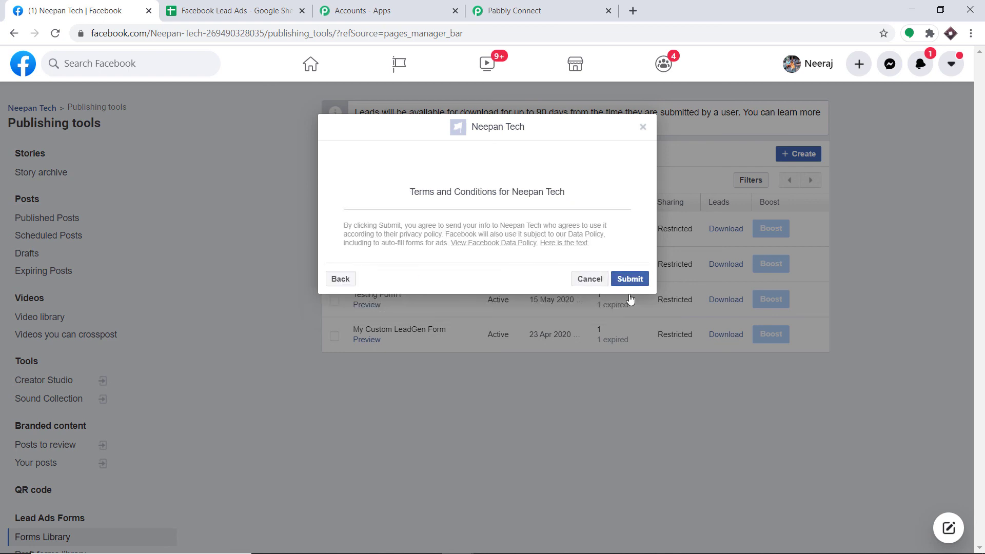
pyautogui.click(630, 280)
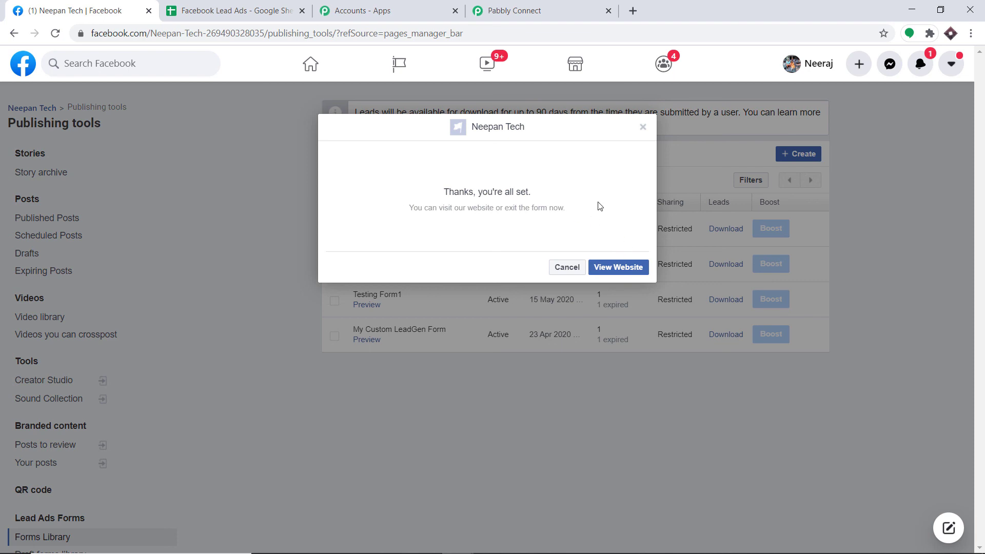
pyautogui.click(280, 5)
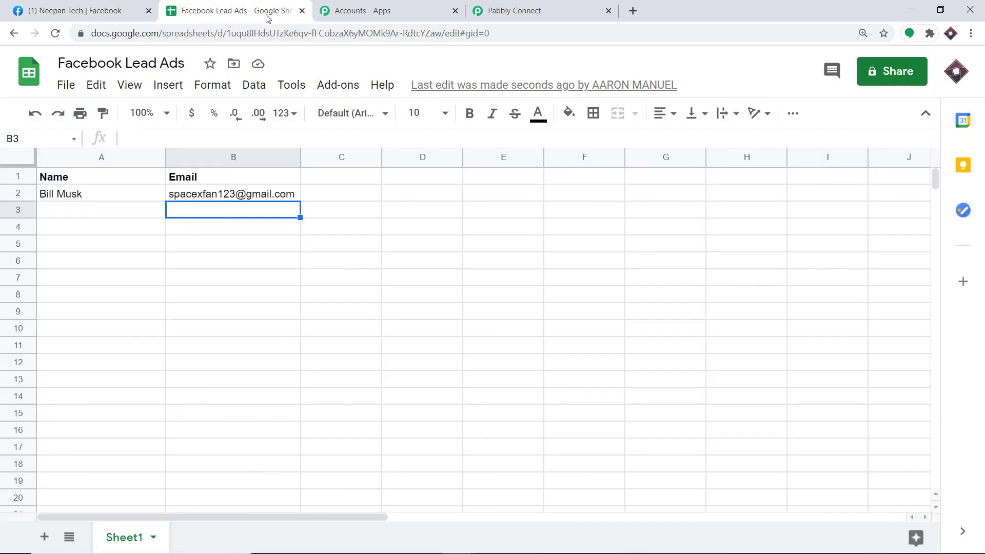
# - Reload the Facebook Lead Ads sheet so the second lead's name and email show in row 3
pyautogui.click(55, 34)
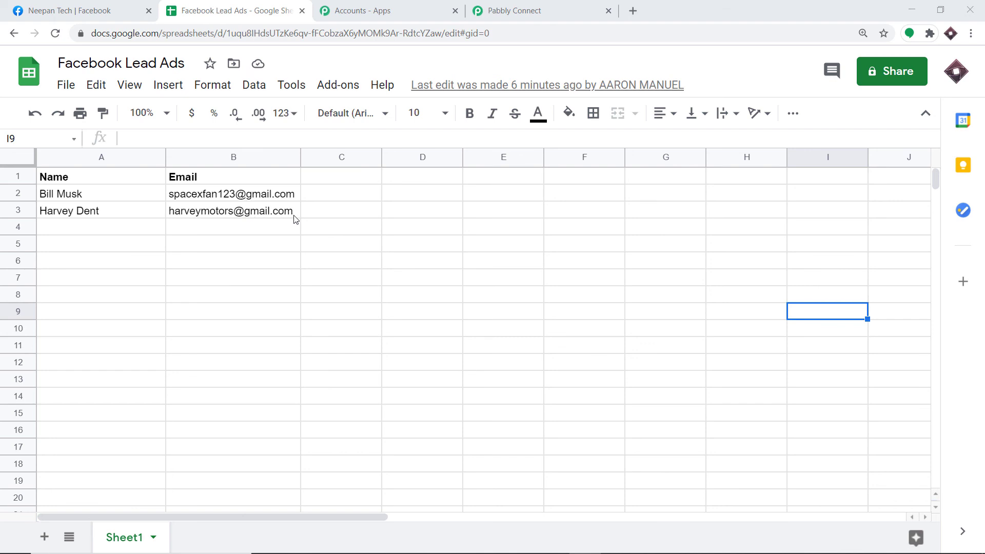
pyautogui.moveTo(286, 203)
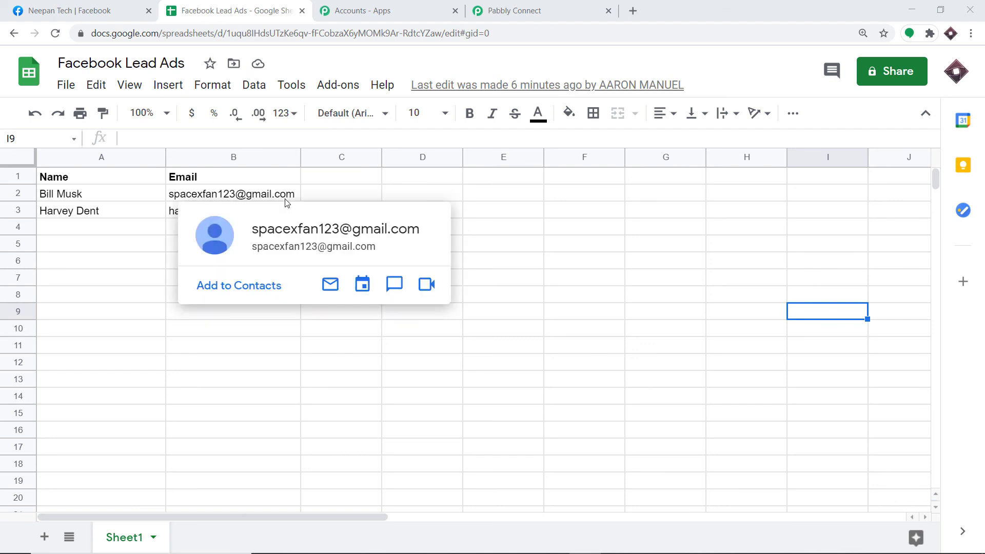